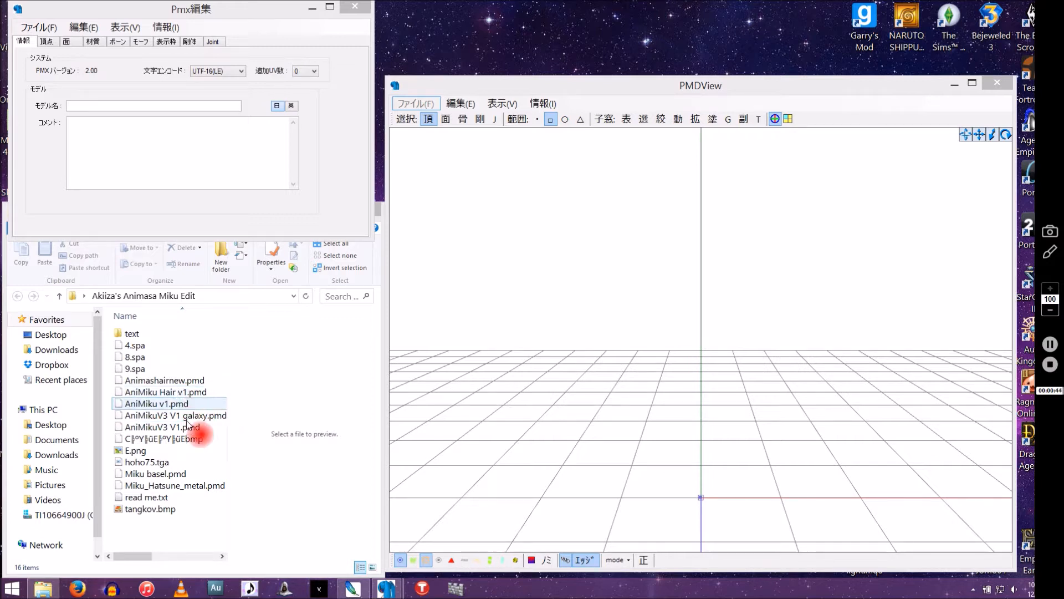
- Load AniMikuV3 V1.pmd from the Akiiza's Animasa Miku Edit folder into the model editor
left_click(168, 428)
left_click_drag(168, 427, 663, 375)
left_click(224, 184)
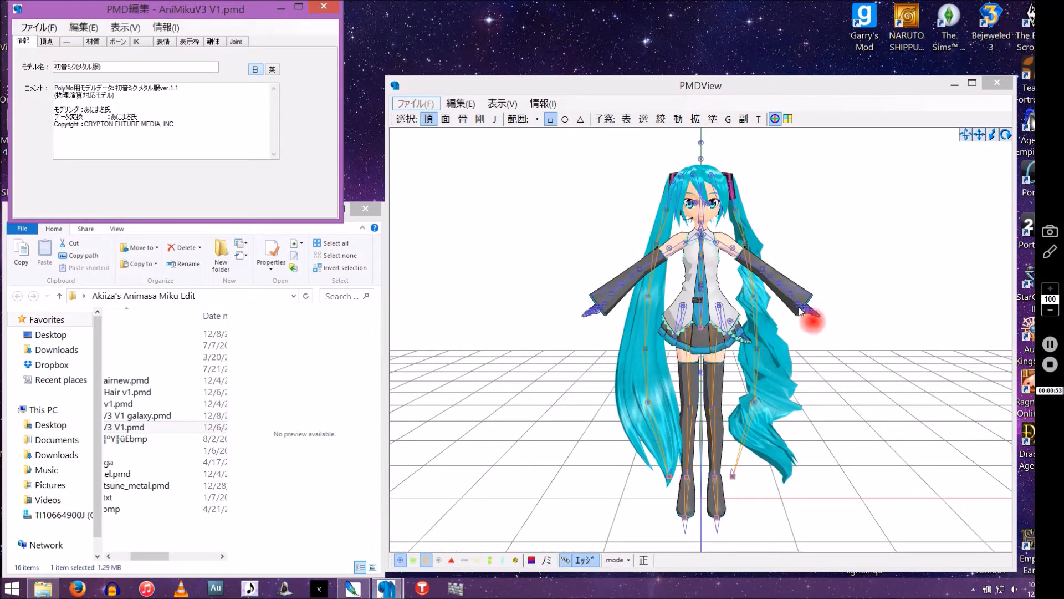
right_click_drag(825, 298, 737, 395)
scroll(713, 377, "up", 1)
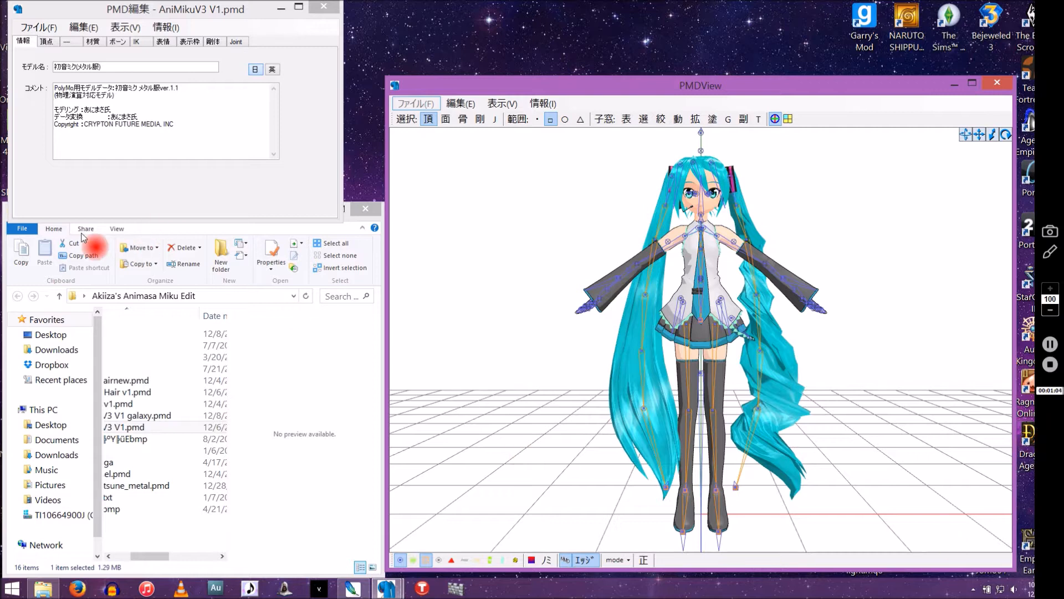
- Open the model's text folder and preview the gs.png texture
left_click_drag(143, 555, 126, 556)
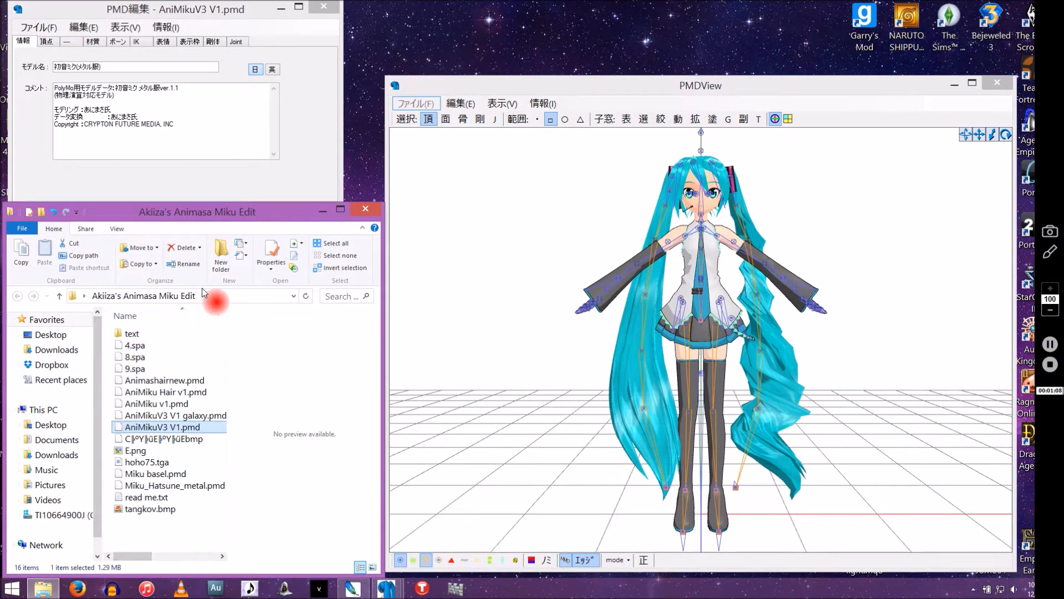
double_click(133, 333)
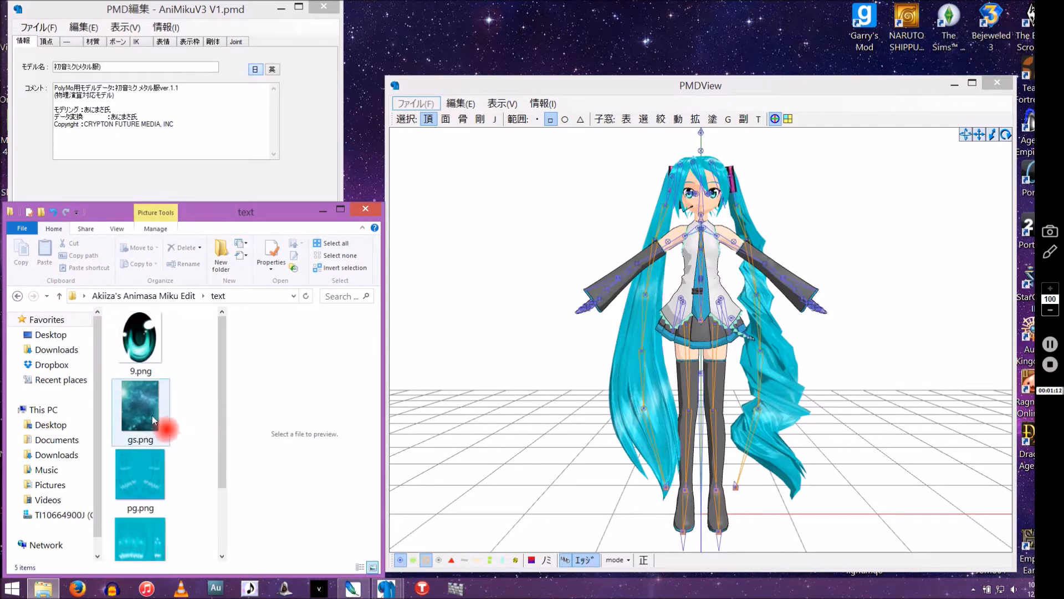
scroll(186, 361, "down", 1)
scroll(183, 357, "up", 1)
left_click(165, 409)
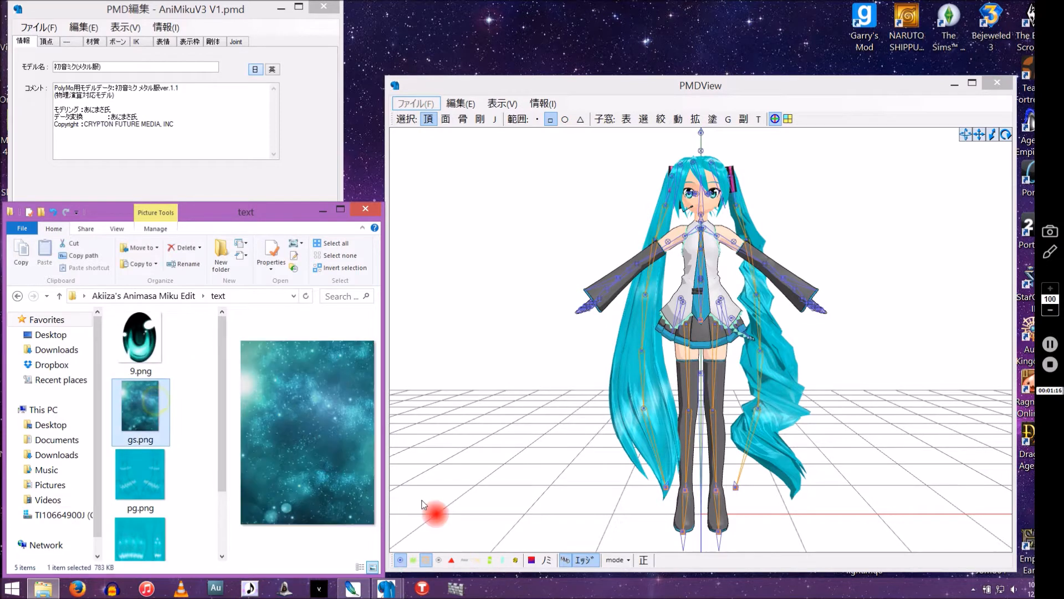
left_click(201, 444)
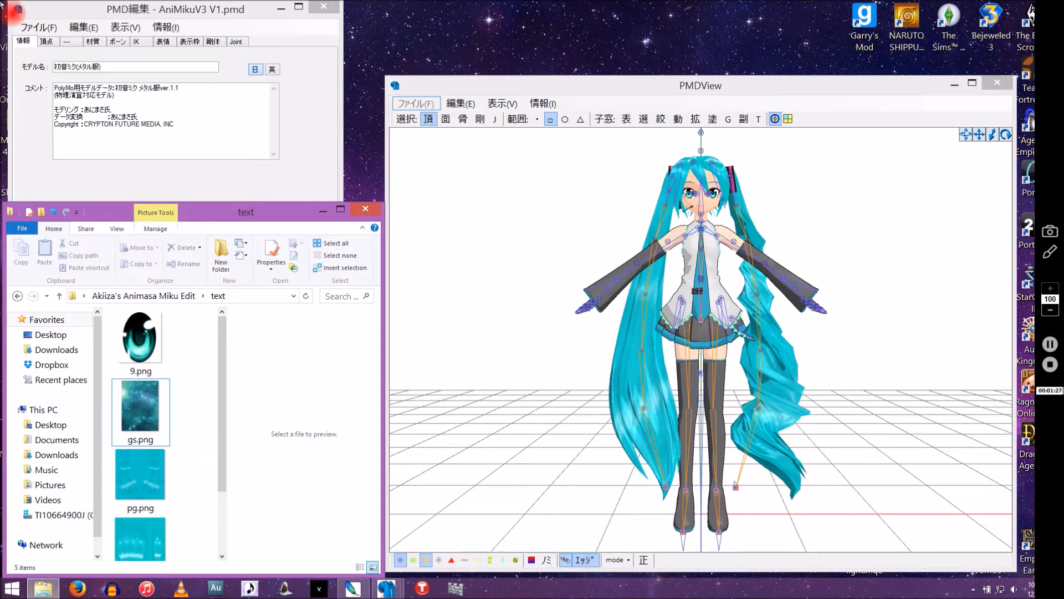
left_click(182, 30)
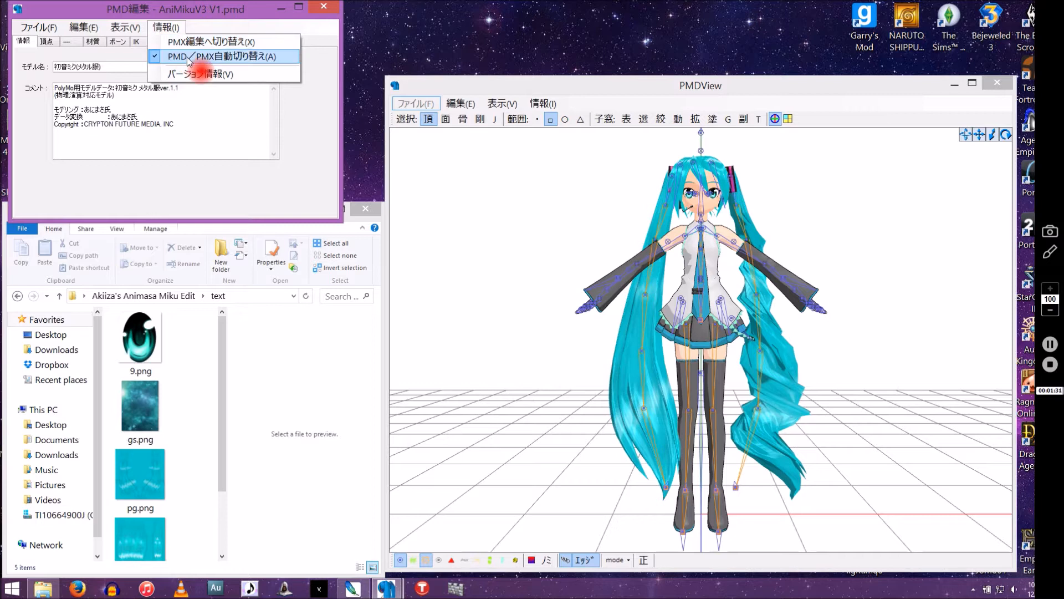
left_click(252, 207)
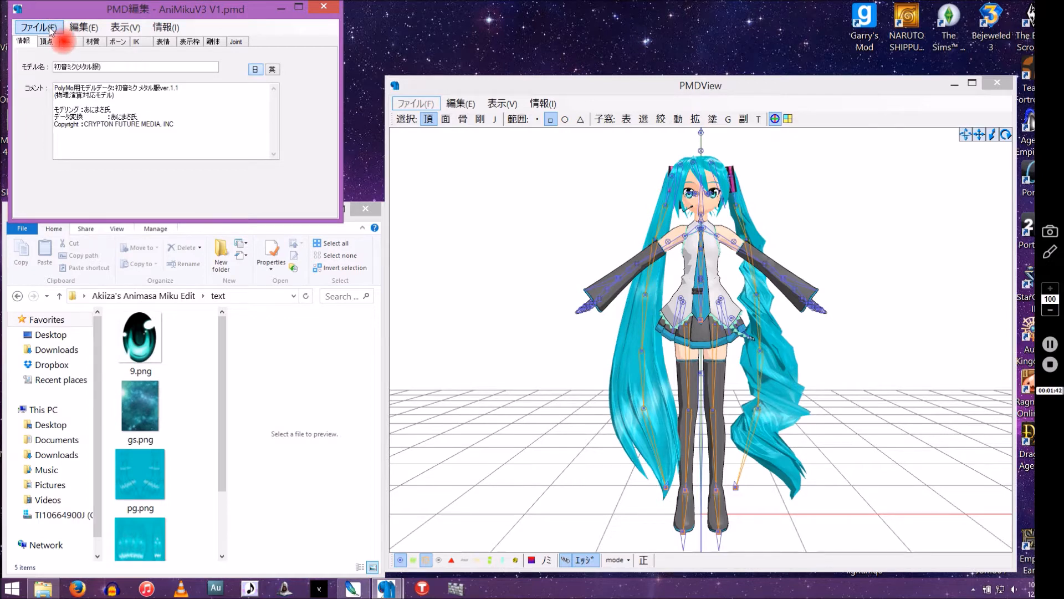
- Remove the metal.sph sphere map from material 3 (材質3)
left_click(92, 41)
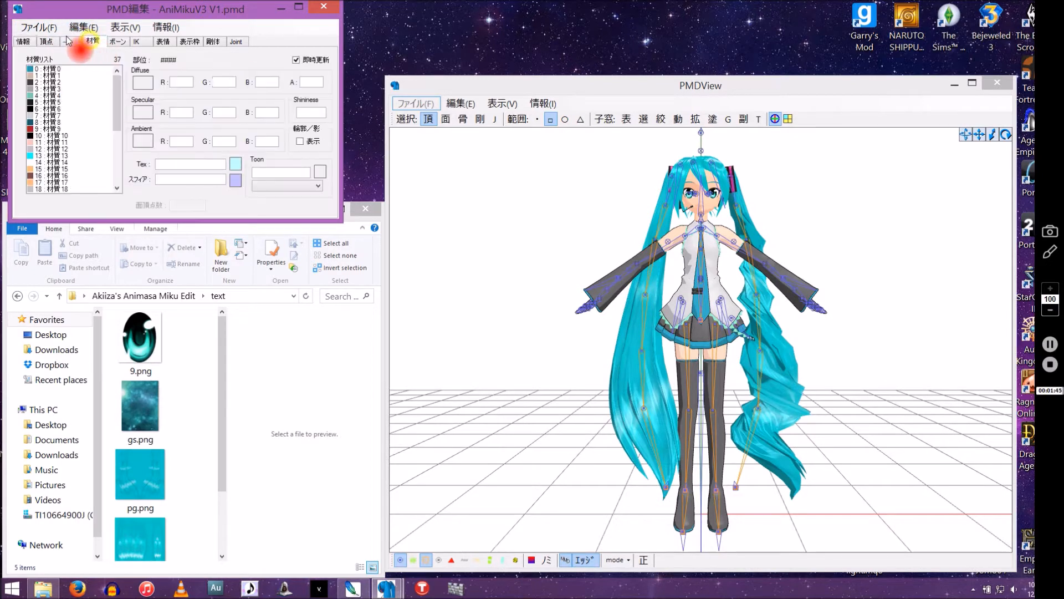
left_click(51, 89)
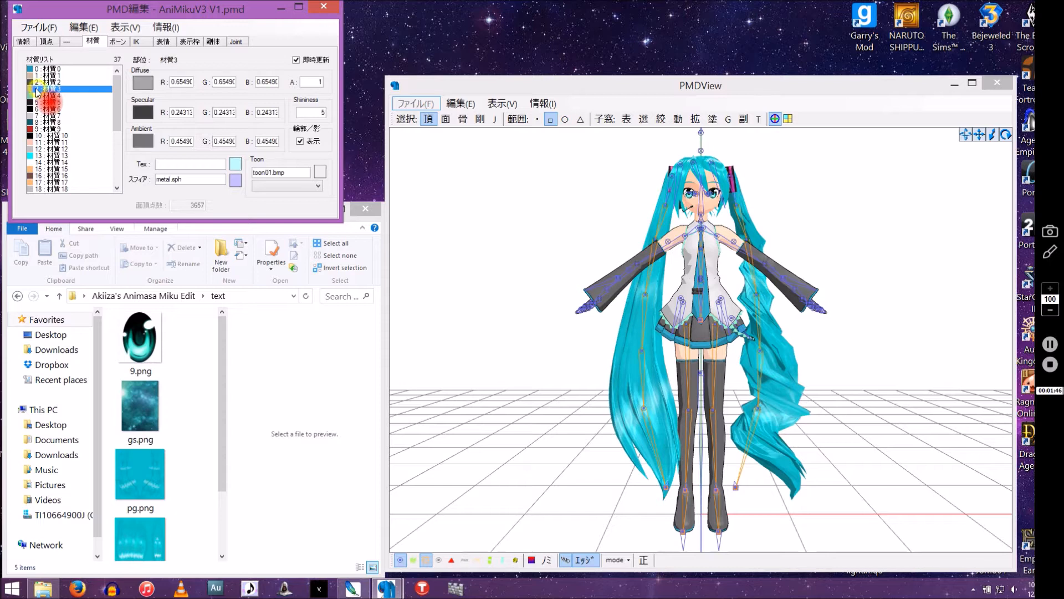
left_click_drag(183, 178, 66, 161)
key("BackSpace")
- Set the texture of material 3 (材質3) to text/gs.png
left_click(184, 164)
type("test")
key("BackSpace")
key("BackSpace")
type("xt")
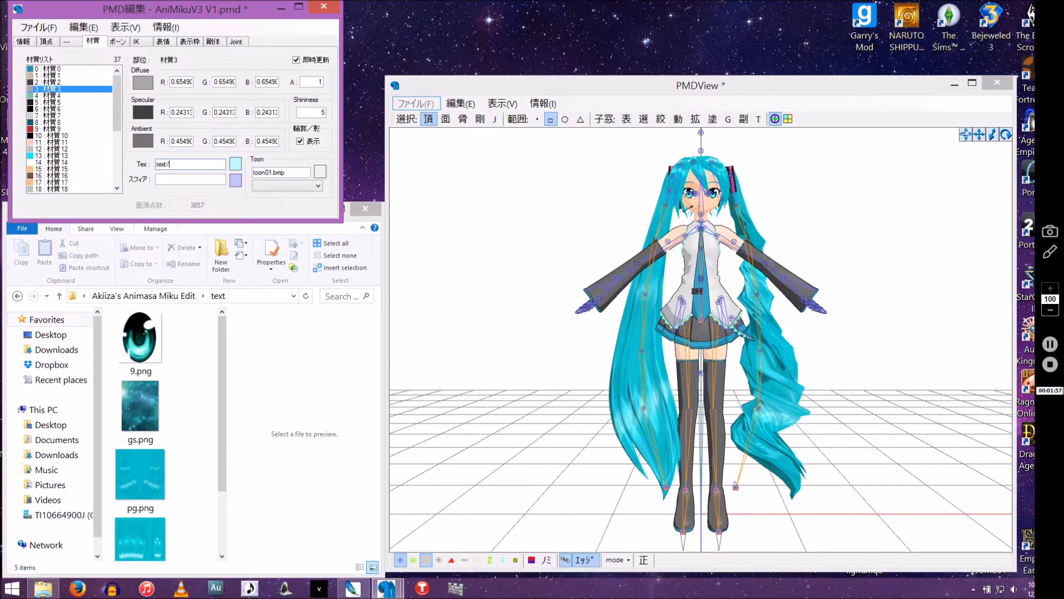
type("/gs.png")
right_click_drag(851, 361, 581, 300)
scroll(690, 318, "up", 6)
scroll(581, 301, "down", 5)
middle_click_drag(717, 360, 684, 296)
scroll(684, 278, "down", 2)
scroll(684, 297, "down", 2)
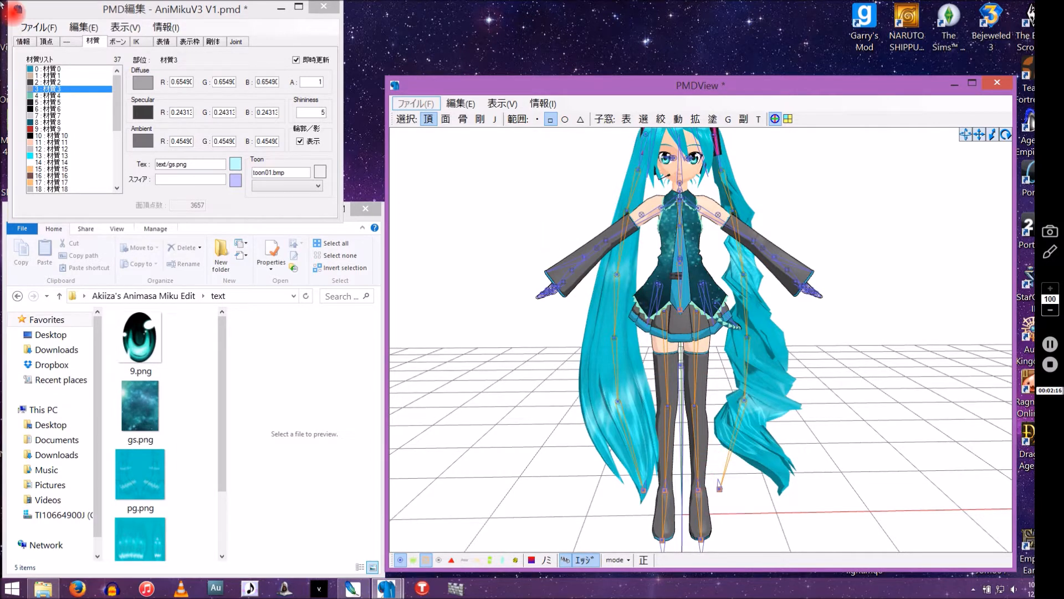
- Open the vertex/material masking window, set it to mask by material (材質), and enable vertex display and face-drawing sync (面描画同期)
left_click(661, 120)
left_click_drag(189, 115, 462, 250)
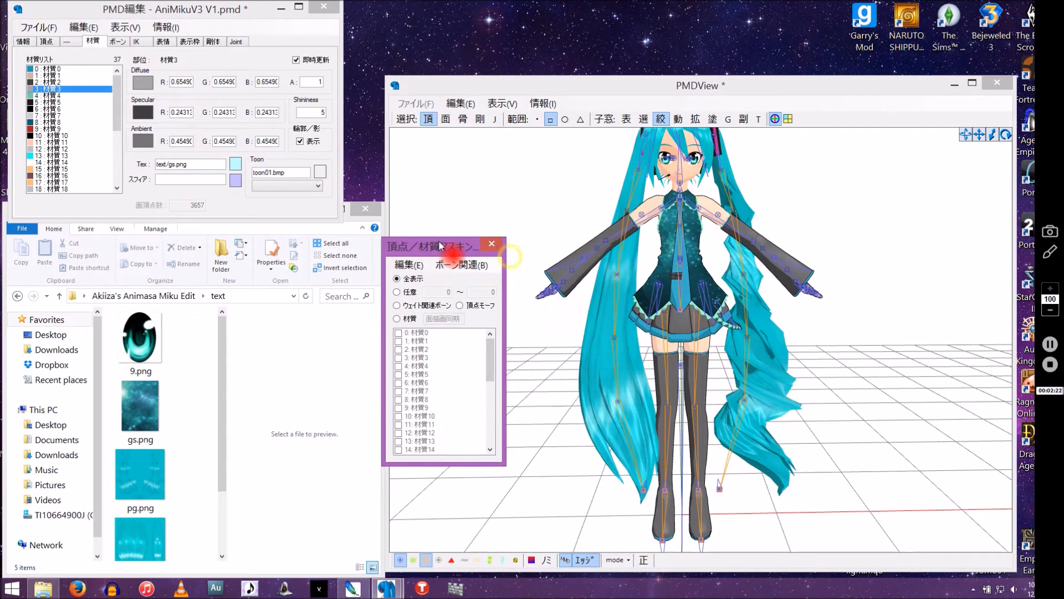
left_click(662, 123)
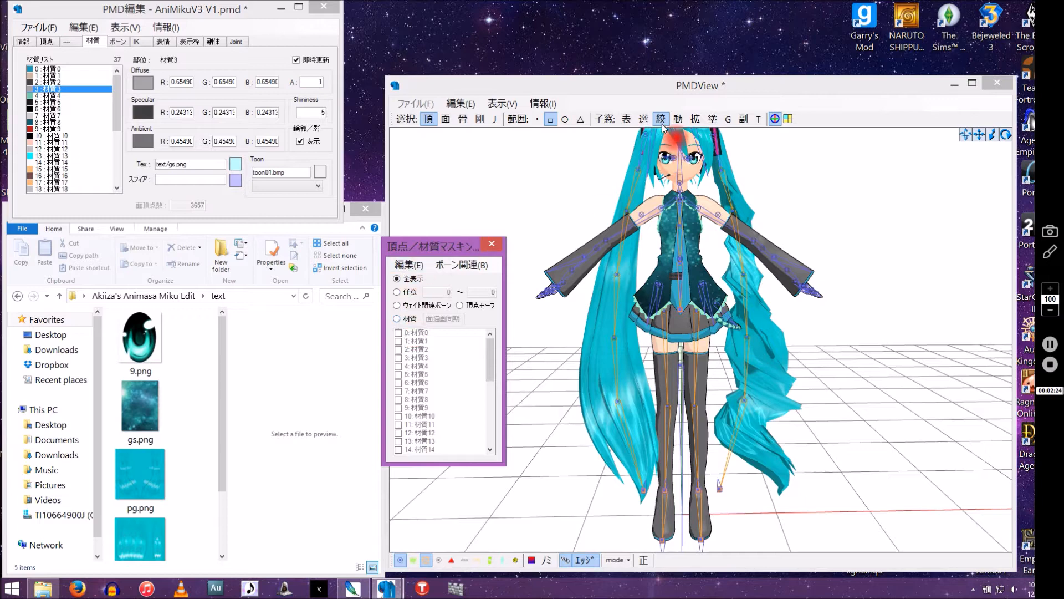
left_click(396, 319)
mouse_move(492, 347)
left_mouse_down()
mouse_move(512, 410)
mouse_move(475, 344)
left_mouse_up()
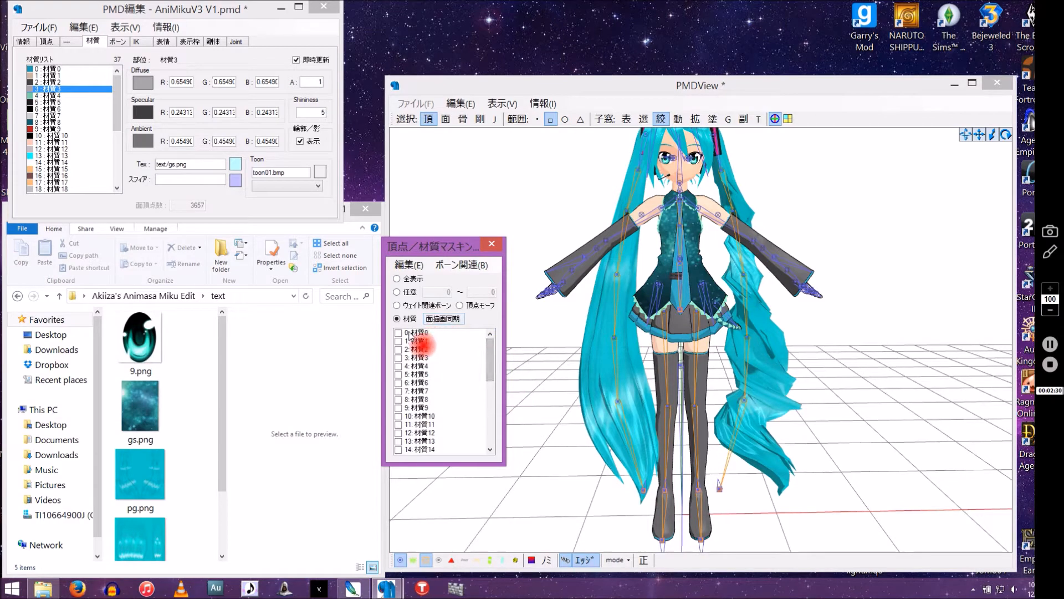
left_click(416, 561)
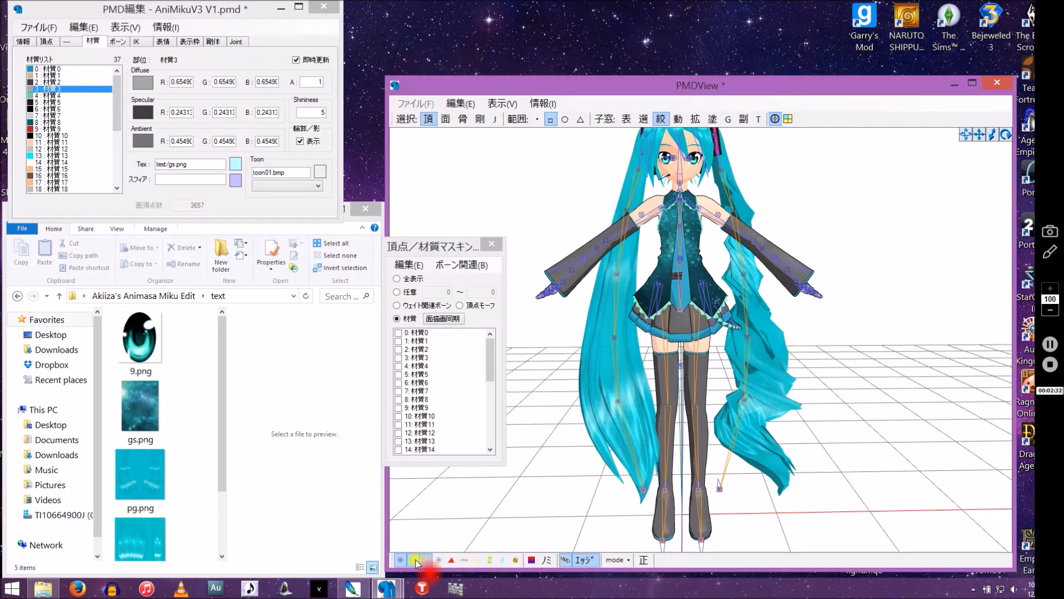
left_click(447, 320)
- Show materials 3 to 7 and then 0 and 1 individually to identify which model parts they cover
left_click(413, 358)
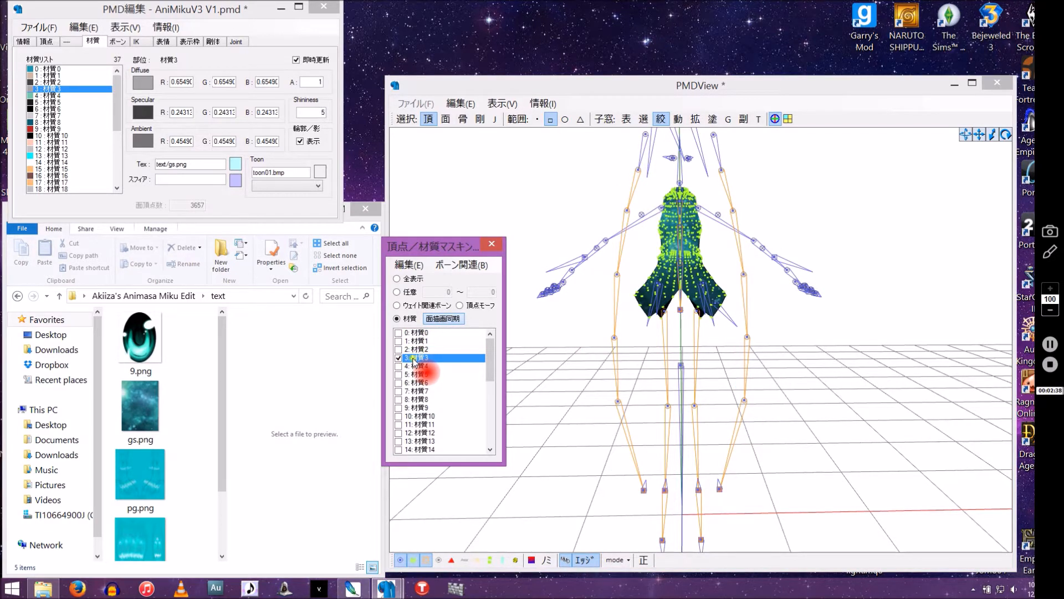
left_click(413, 362)
left_click(409, 367)
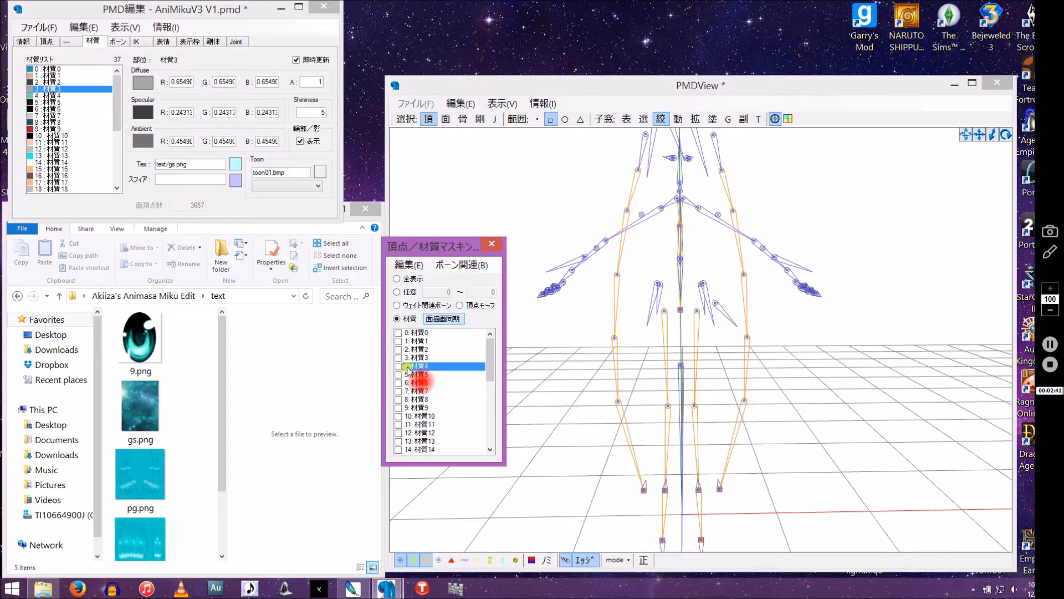
left_click(408, 376)
double_click(405, 391)
left_click(405, 391)
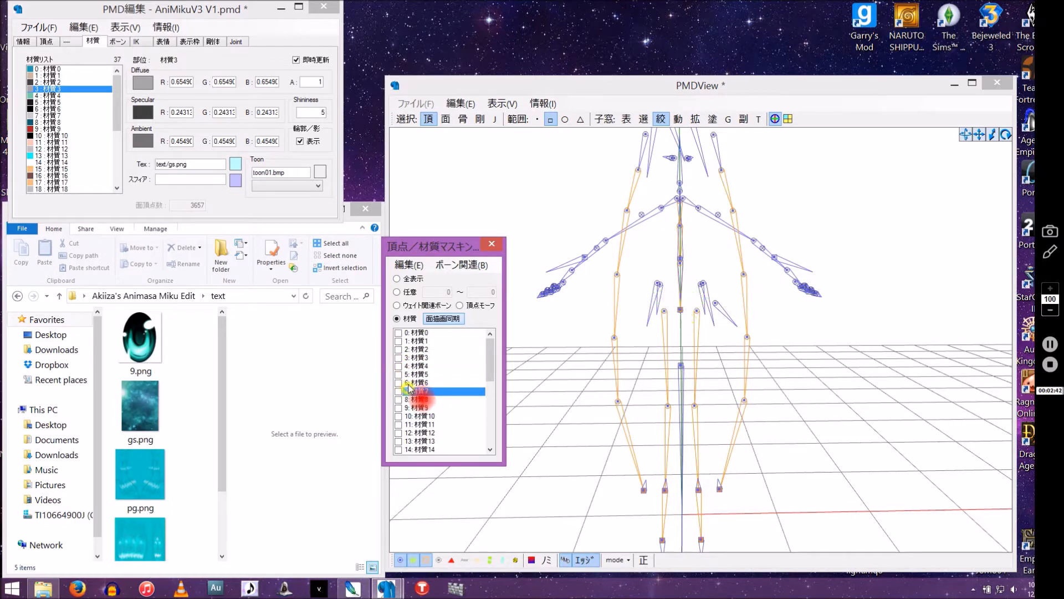
double_click(410, 383)
left_click(409, 384)
double_click(398, 333)
left_click(398, 333)
double_click(397, 334)
left_click(399, 340)
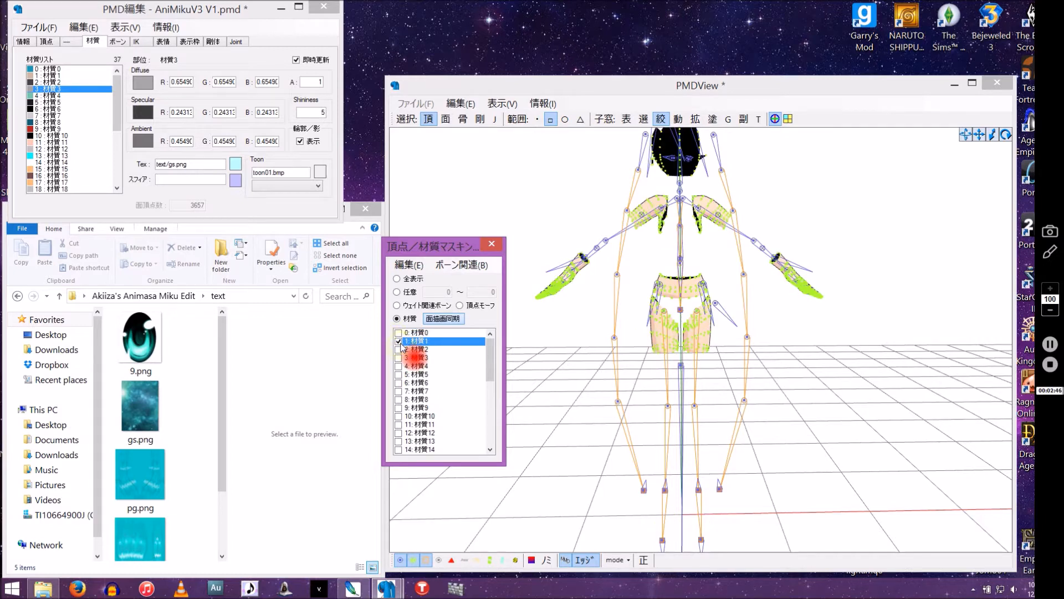
left_click(398, 341)
- Check which model parts materials 6 to 14 cover by showing them one at a time
left_click(411, 383)
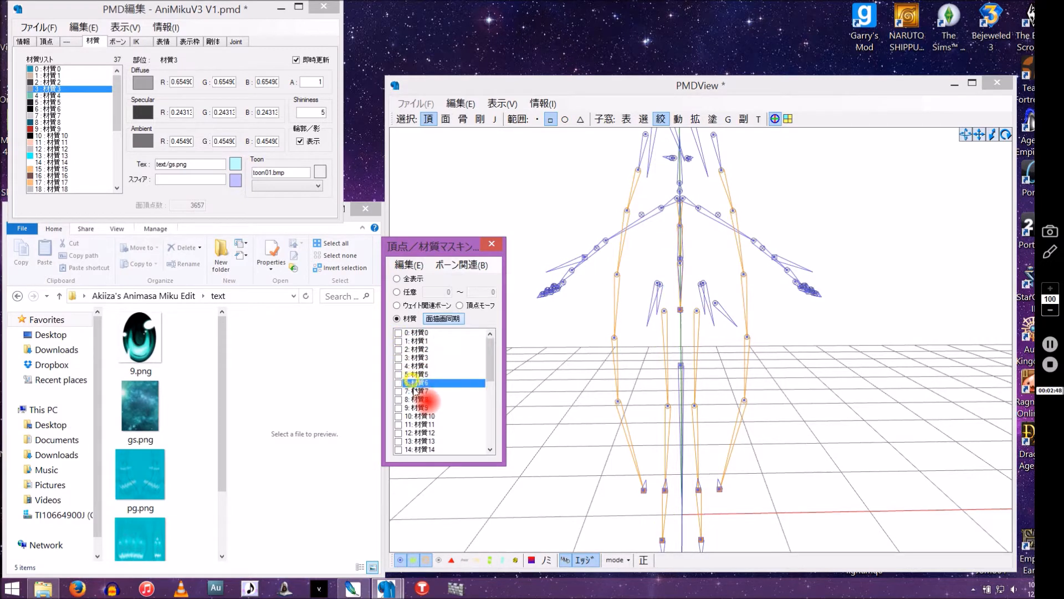
left_click(413, 391)
left_click(413, 400)
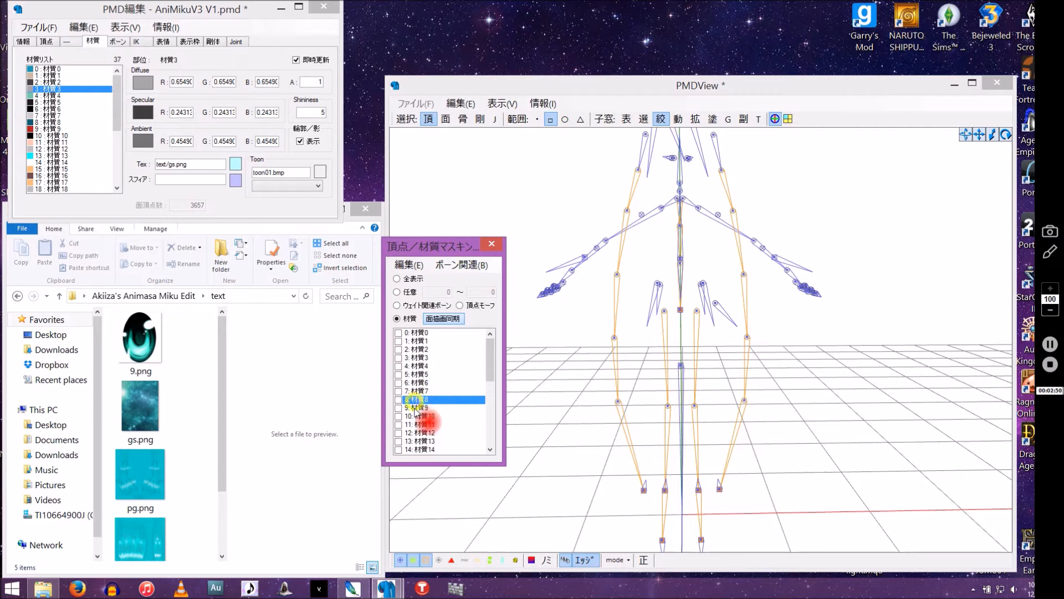
left_click(415, 408)
left_click(416, 415)
left_click(416, 424)
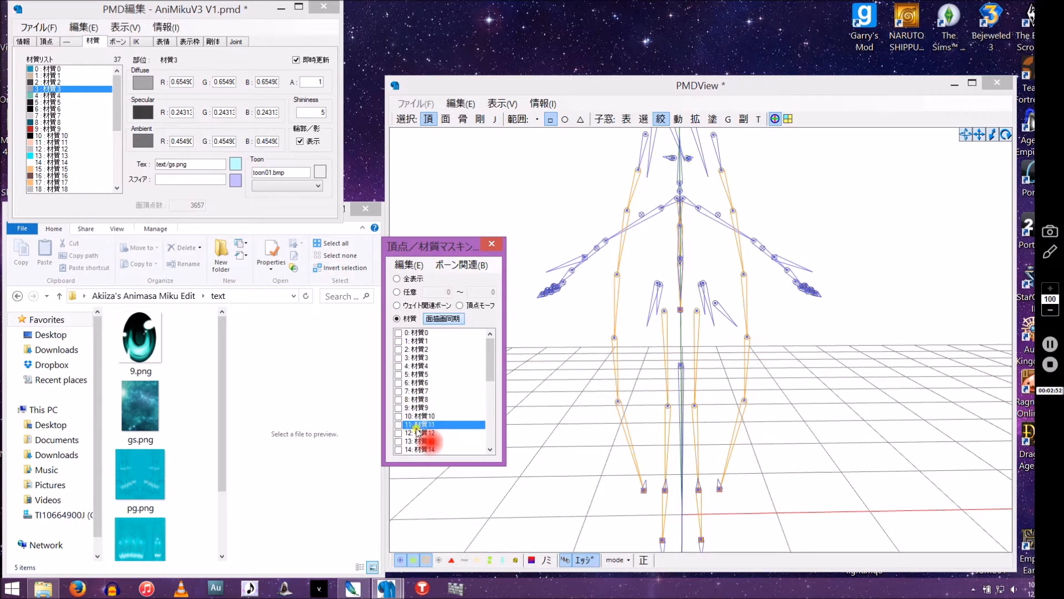
left_click(417, 432)
left_click(417, 440)
left_click(417, 449)
scroll(424, 449, "down", 4)
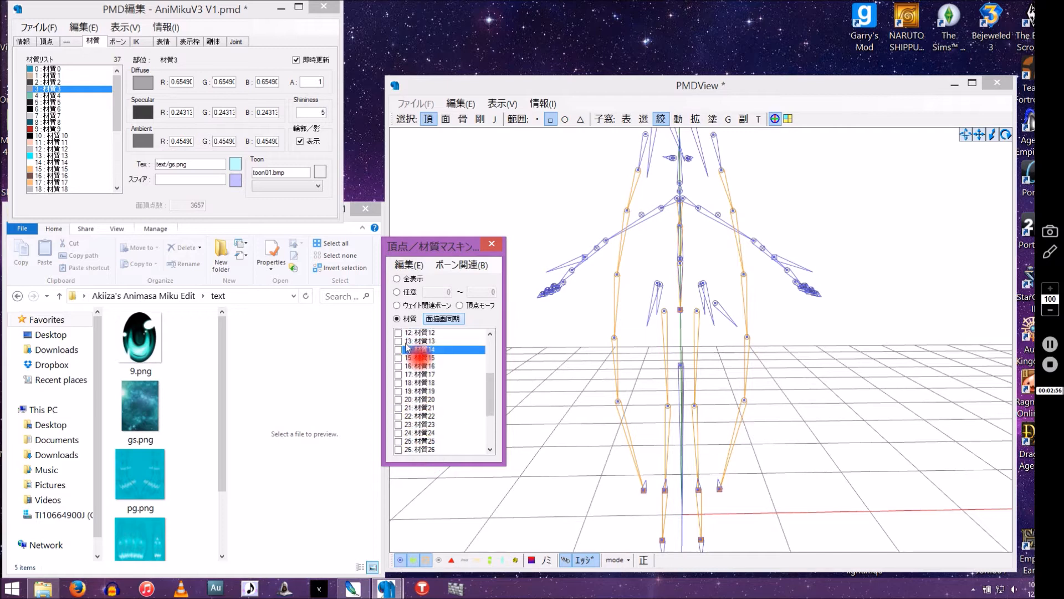
- Continue checking individual materials from 15 up to 26 to identify their model parts
left_click(410, 357)
left_click(413, 366)
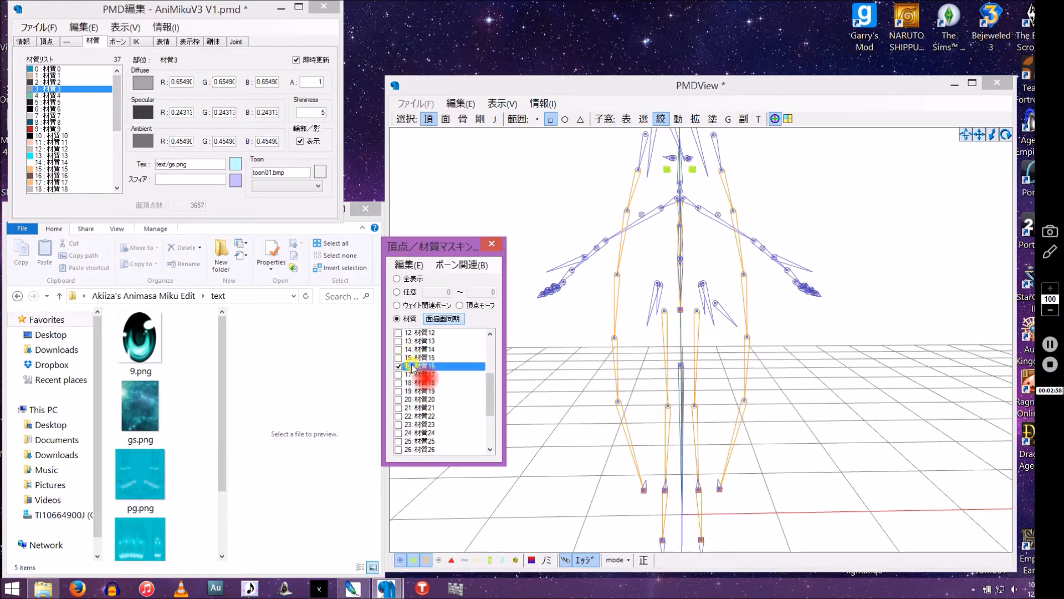
left_click(413, 374)
left_click(415, 383)
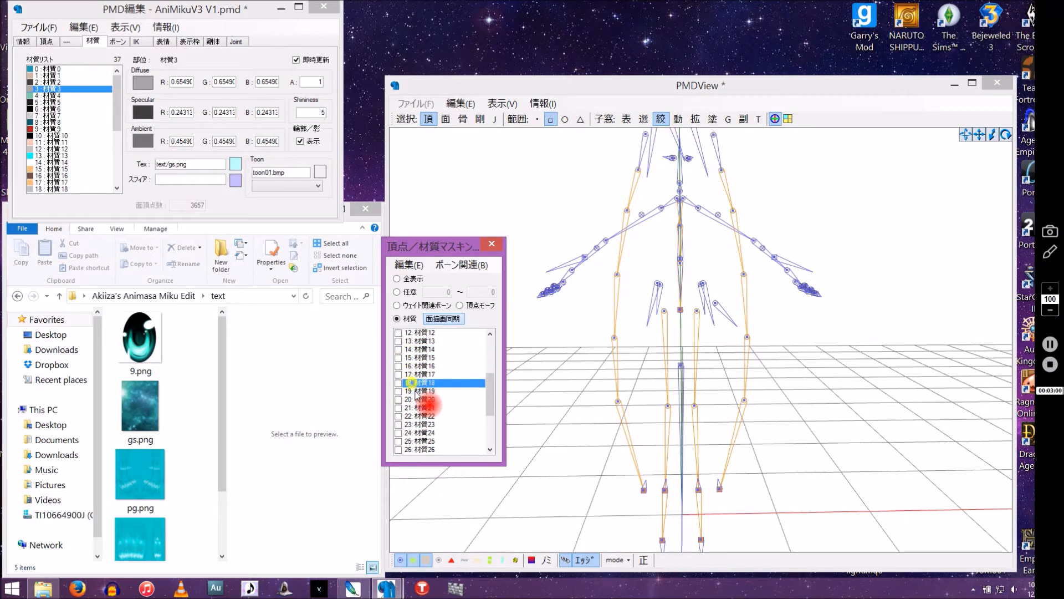
left_click(416, 391)
left_click(418, 399)
left_click(420, 407)
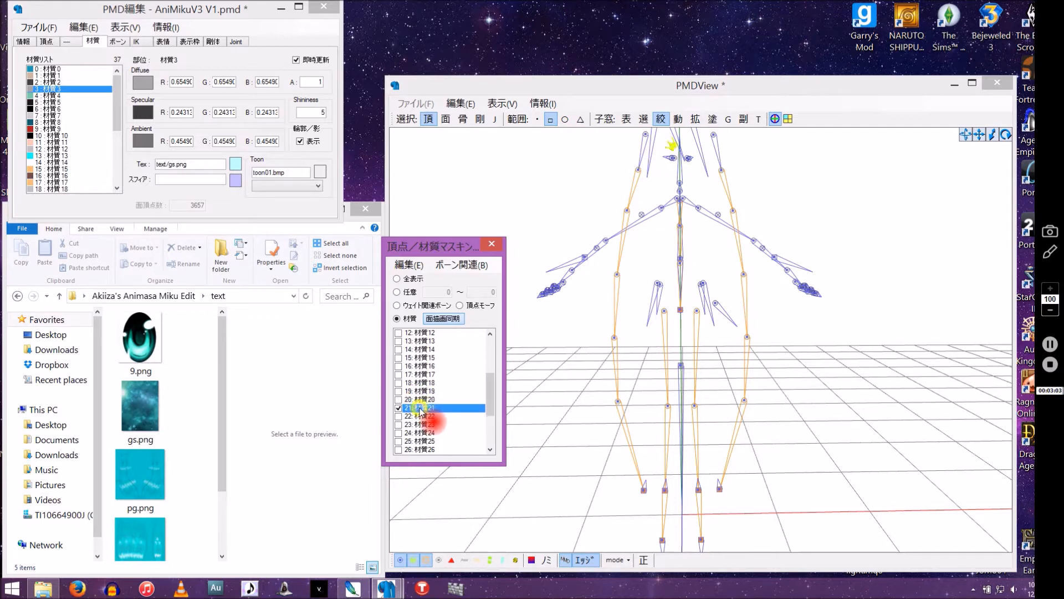
left_click(421, 416)
scroll(422, 426, "down", 2)
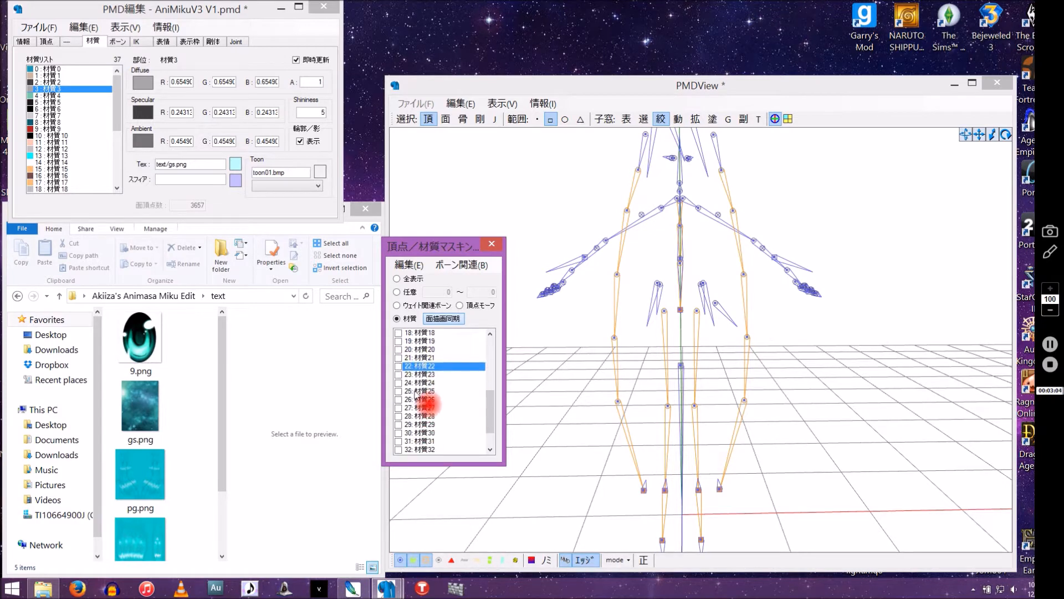
left_click(412, 383)
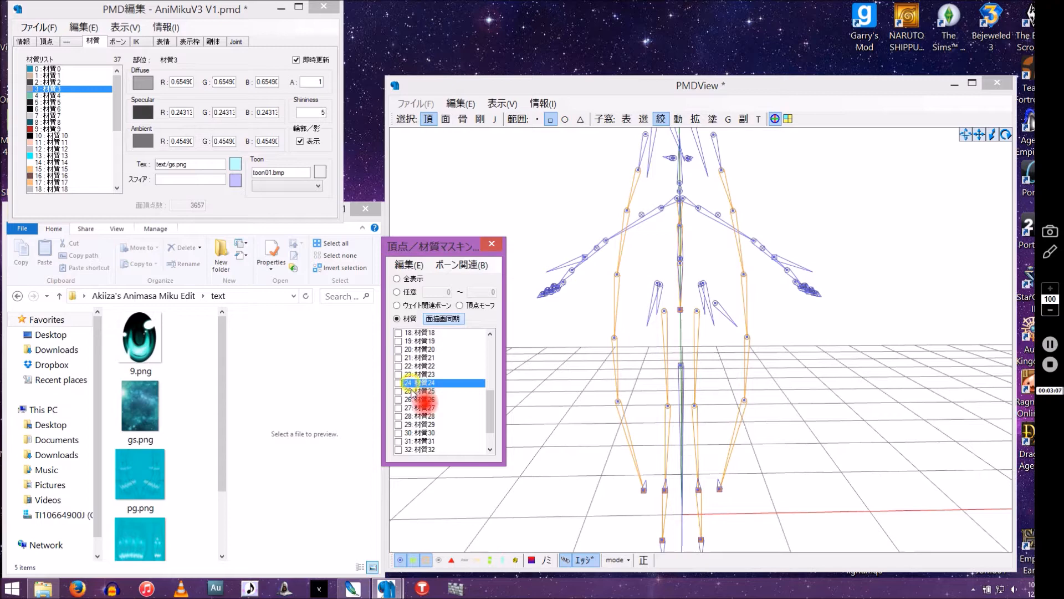
left_click(412, 391)
left_click(413, 400)
scroll(415, 413, "up", 6)
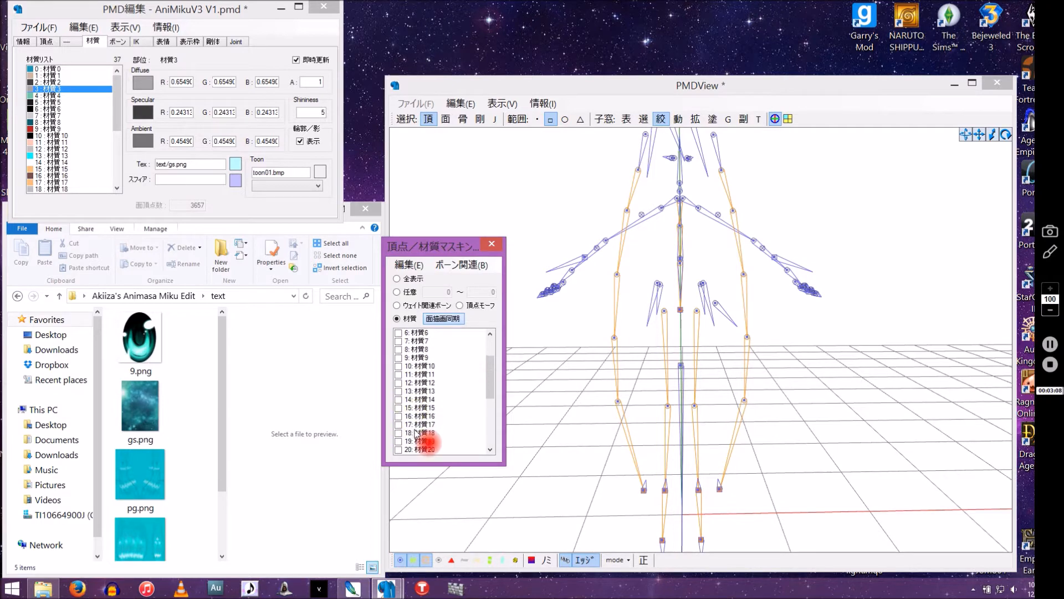
- Recheck materials 0 and 1, and isolate material 2 (材質2) in the model view
left_click(406, 333)
left_click(406, 333)
left_click(408, 341)
left_click(407, 341)
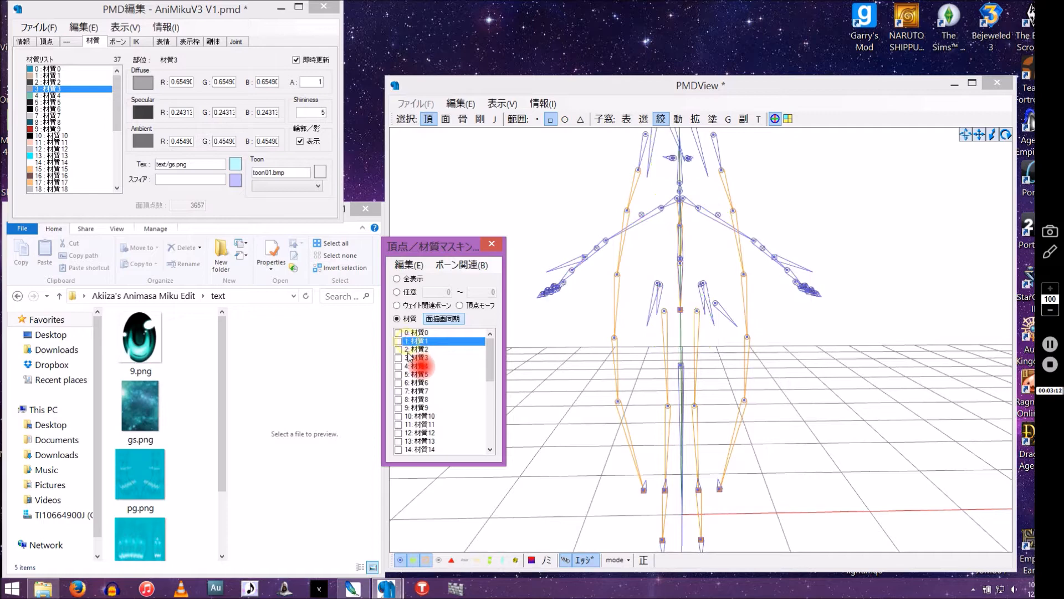
left_click(408, 349)
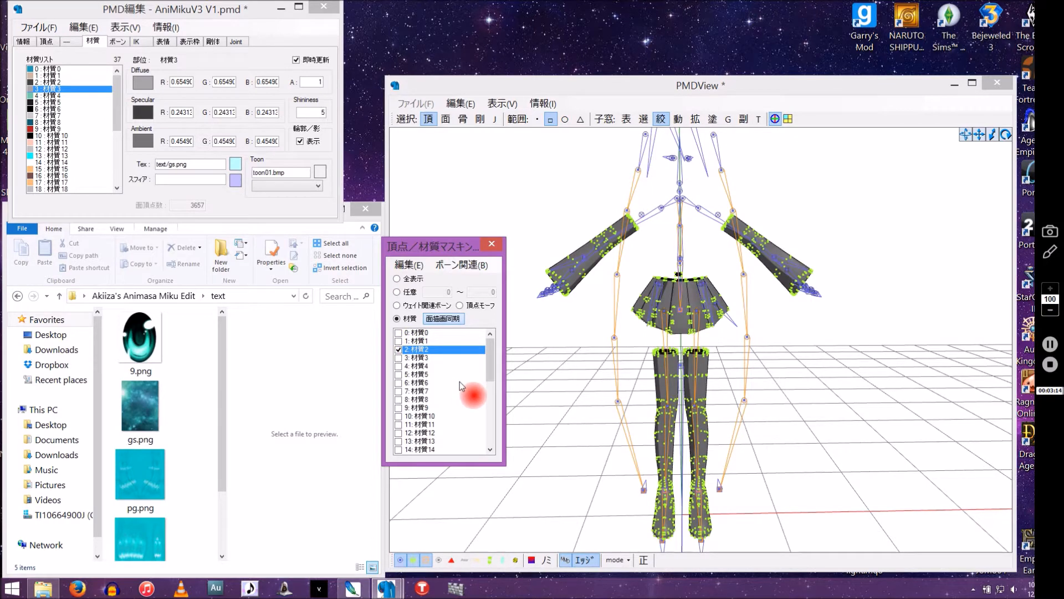
left_click(603, 203)
middle_click_drag(608, 206, 606, 219)
scroll(608, 215, "down", 1)
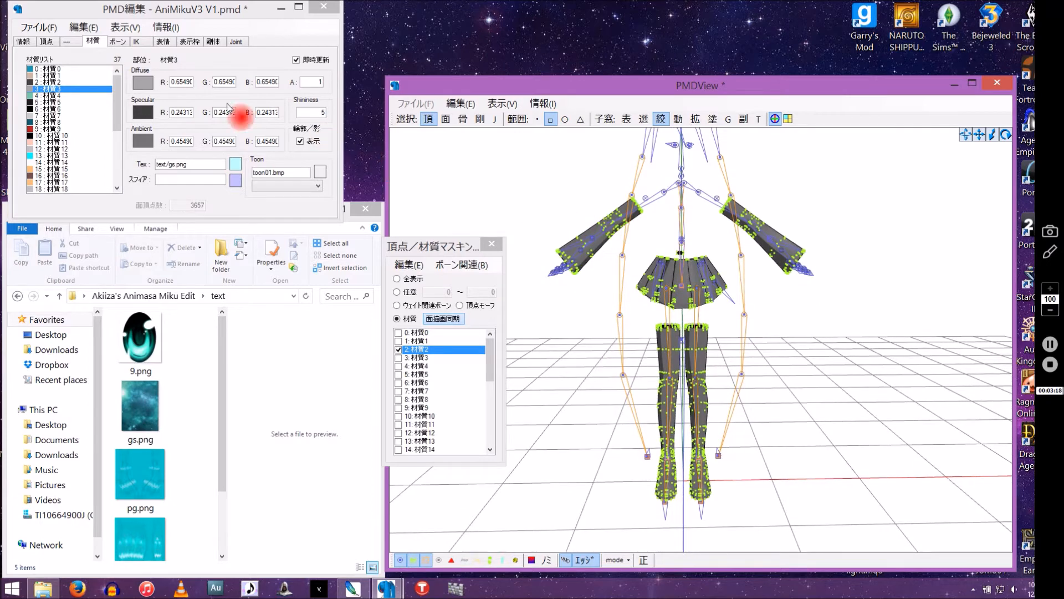
- Lighten the diffuse colour of 材質2 to the neutral grey with RGB 83, 83, 83
left_click(44, 82)
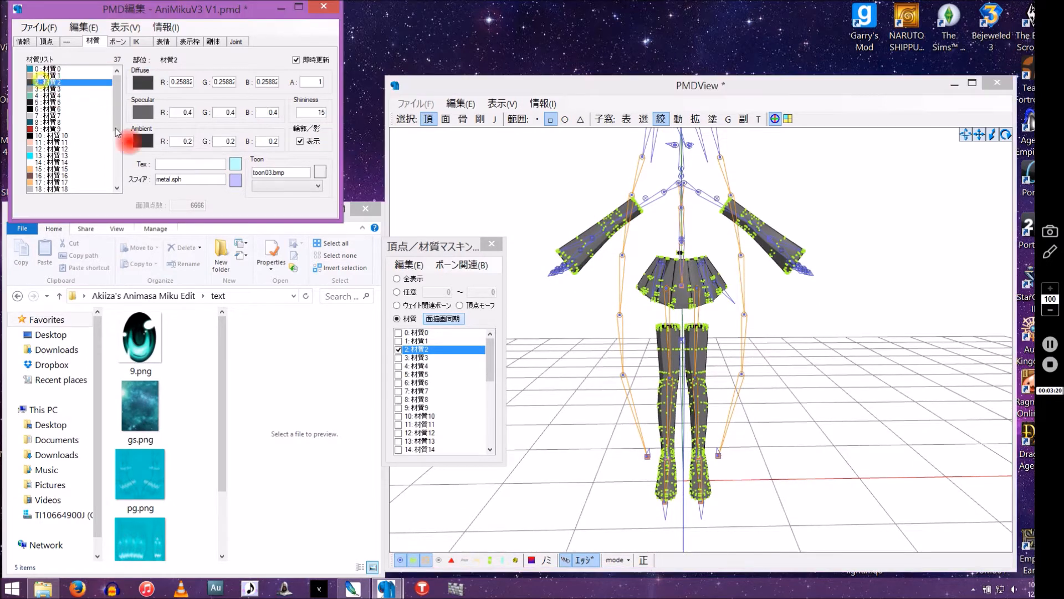
left_click(143, 82)
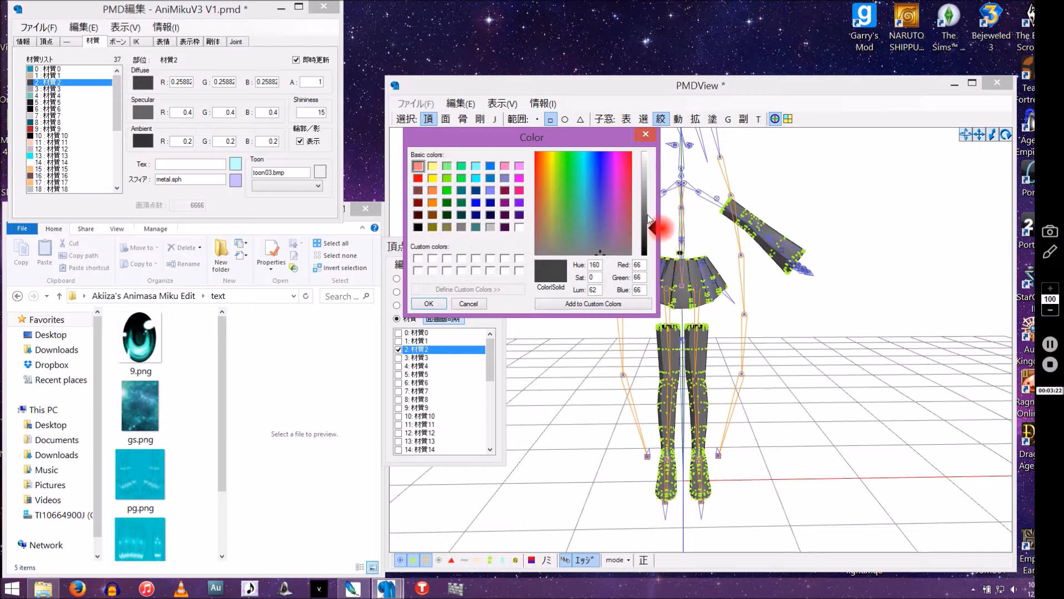
left_click_drag(650, 222, 647, 152)
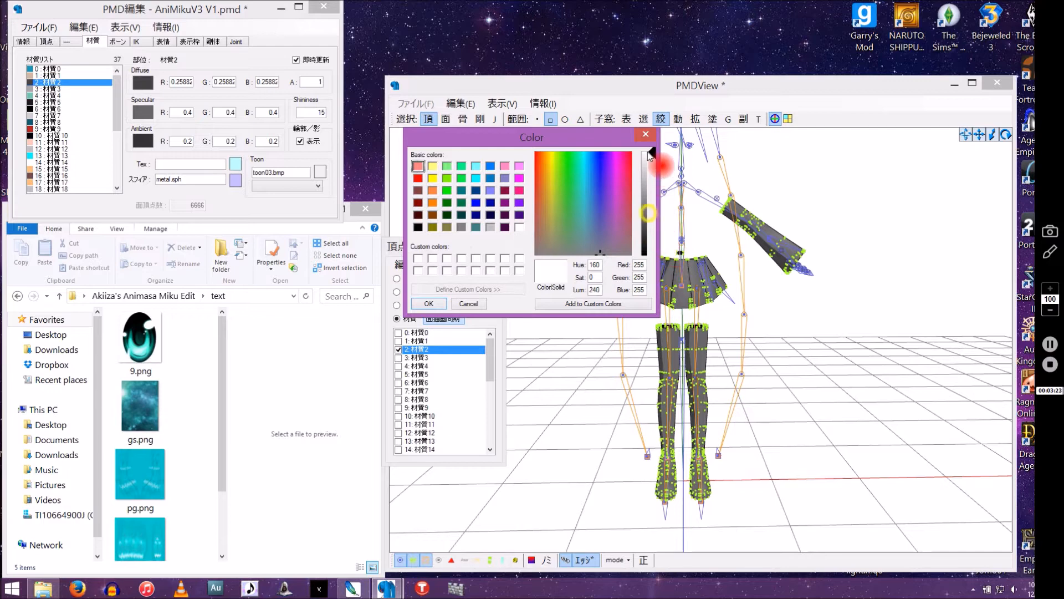
left_click(650, 221)
left_click(442, 303)
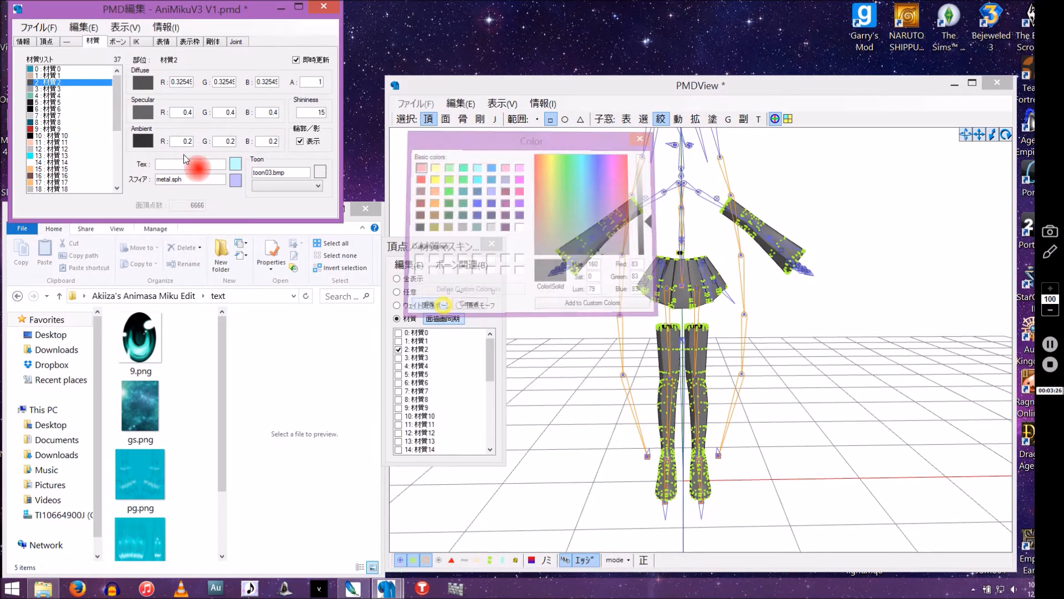
- Remove the metal.sph sphere map from 材質2 and assign text/gs.png as its texture
left_click_drag(189, 181, 155, 179)
key("BackSpace")
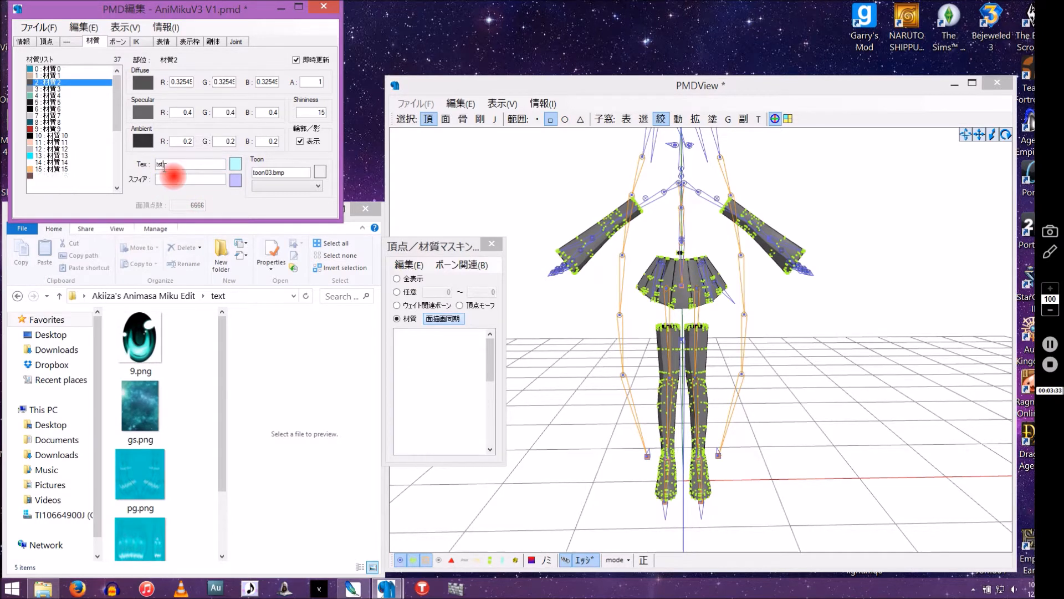
type("text/")
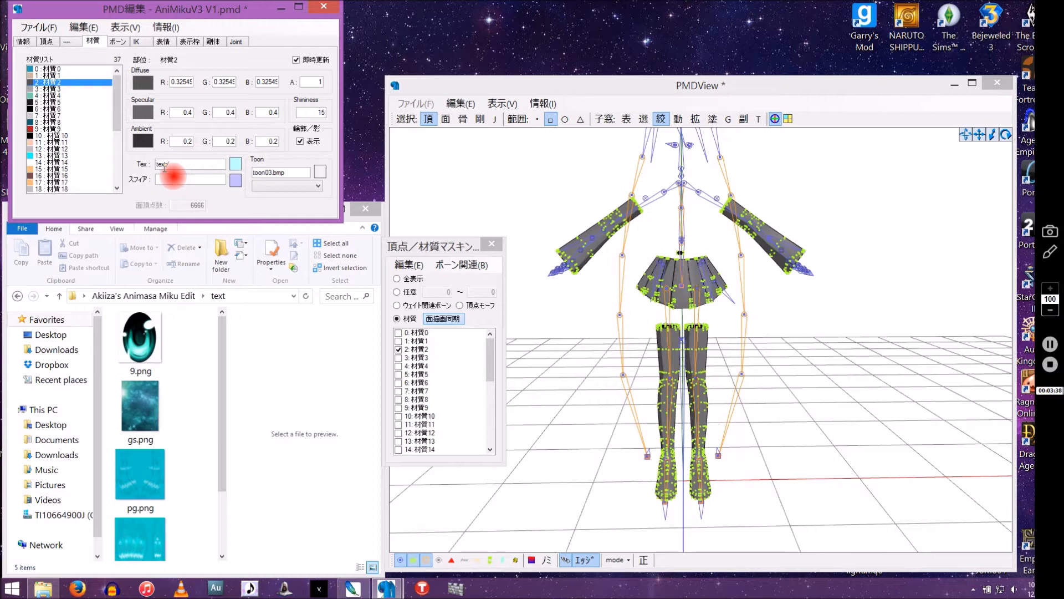
type("gs.png")
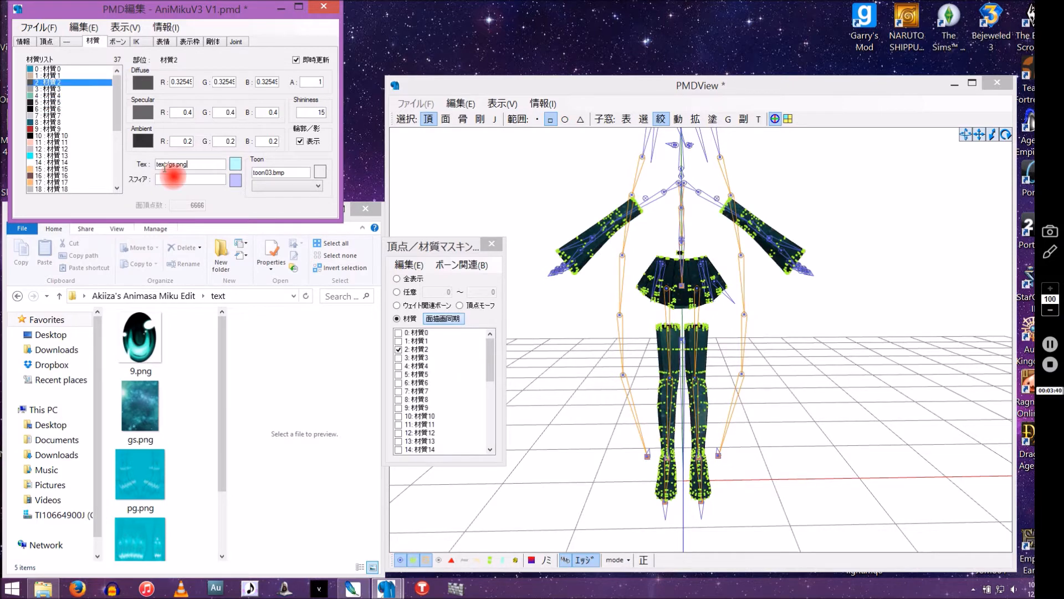
- Clear the 材質2 isolation to show the whole model and move the masking window away from the model view
right_click_drag(775, 339, 740, 339)
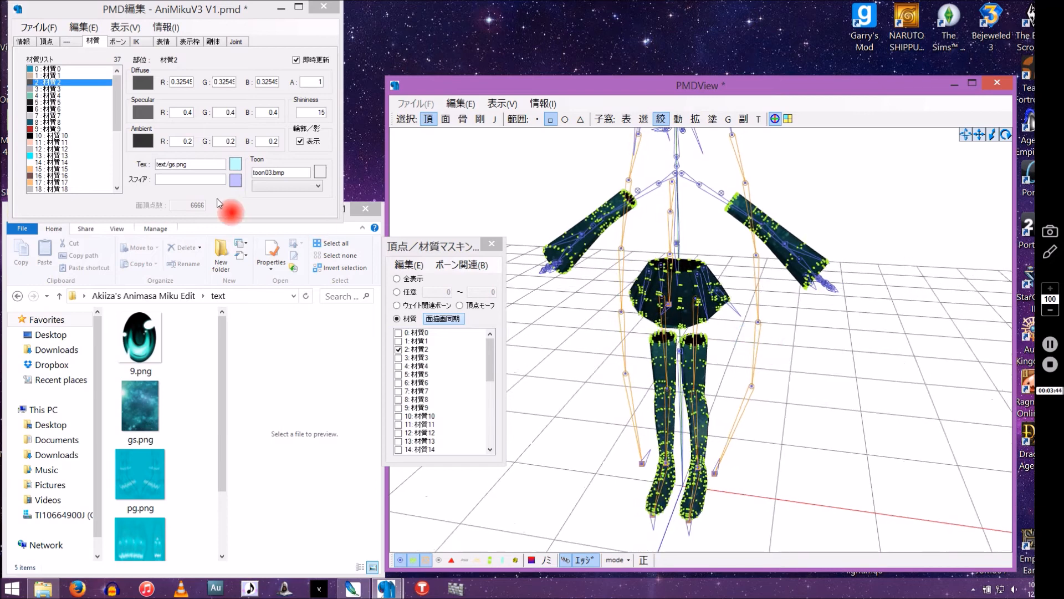
left_click(398, 350)
left_click(711, 349)
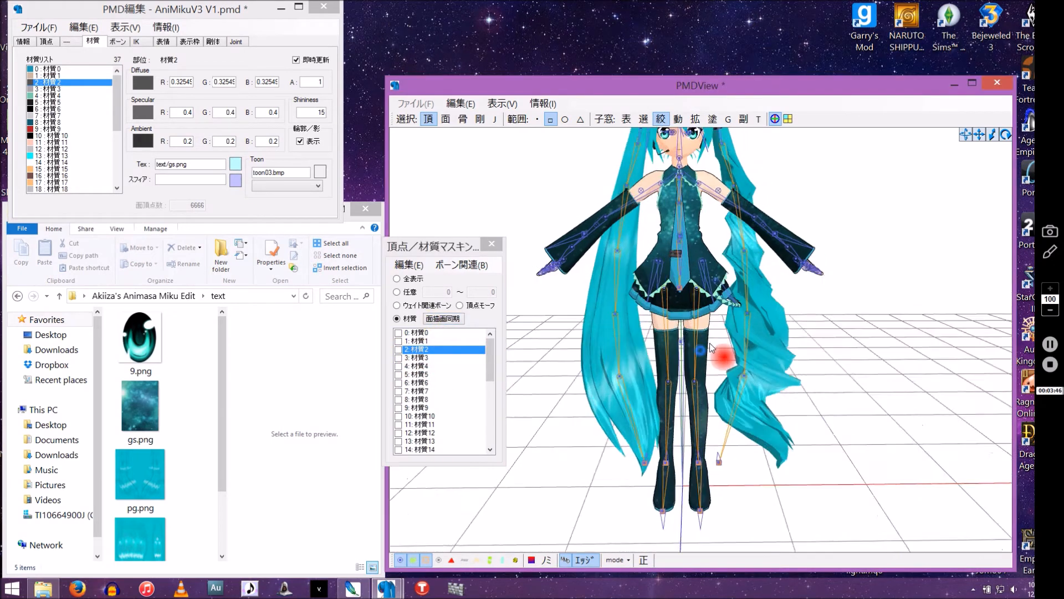
mouse_move(710, 349)
right_mouse_down()
mouse_move(705, 332)
mouse_move(676, 352)
mouse_move(692, 318)
right_mouse_up()
left_click_drag(442, 248, 260, 267)
left_click(42, 24)
left_click(79, 29)
left_click(80, 29)
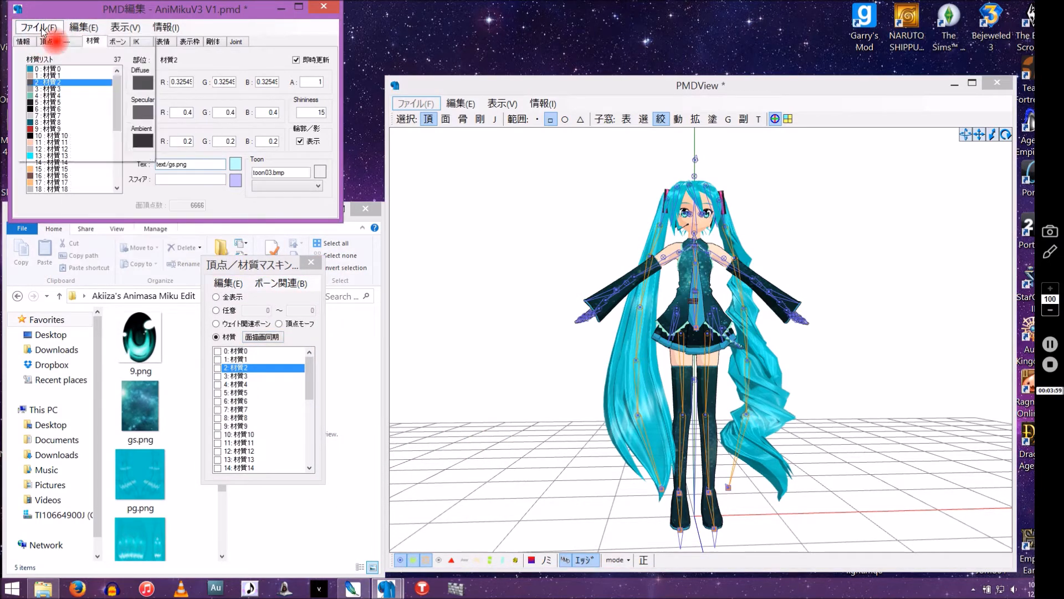
left_click(42, 27)
left_click(78, 27)
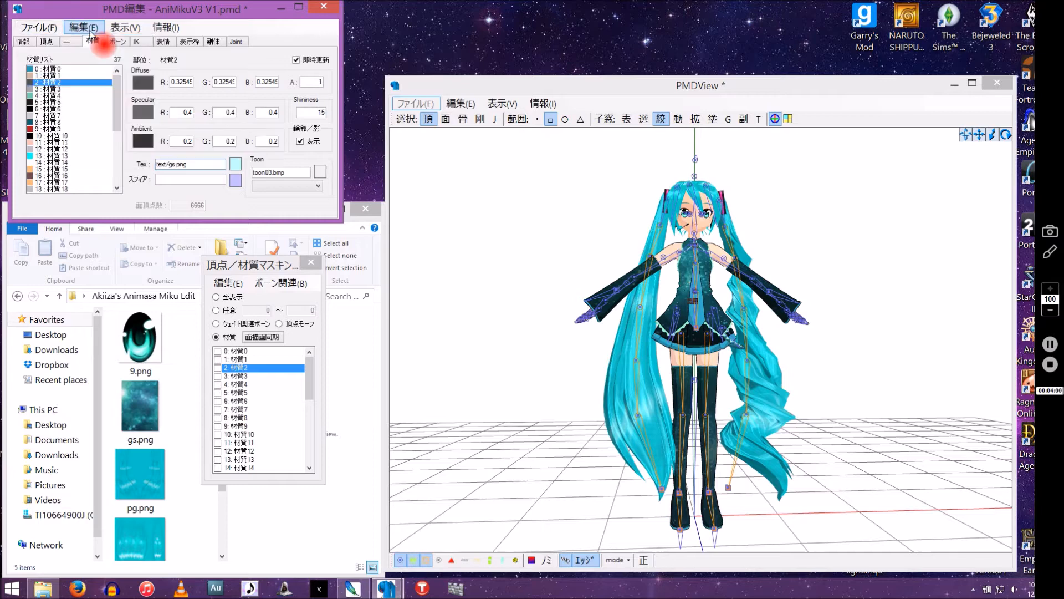
- Start direct execution of an external plugin DLL and browse for its file
left_click(89, 29)
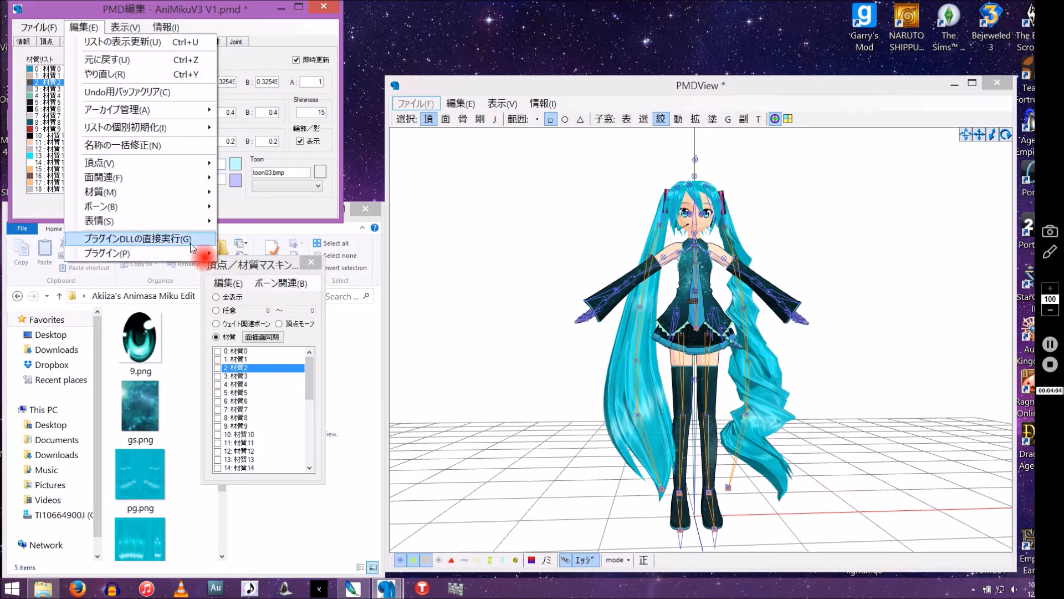
mouse_move(191, 253)
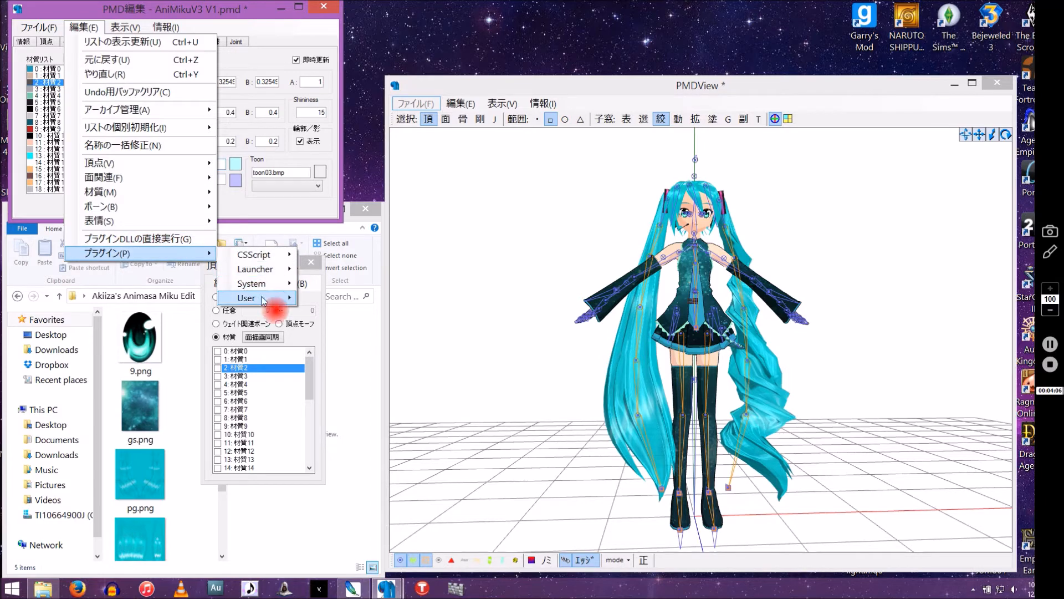
mouse_move(272, 288)
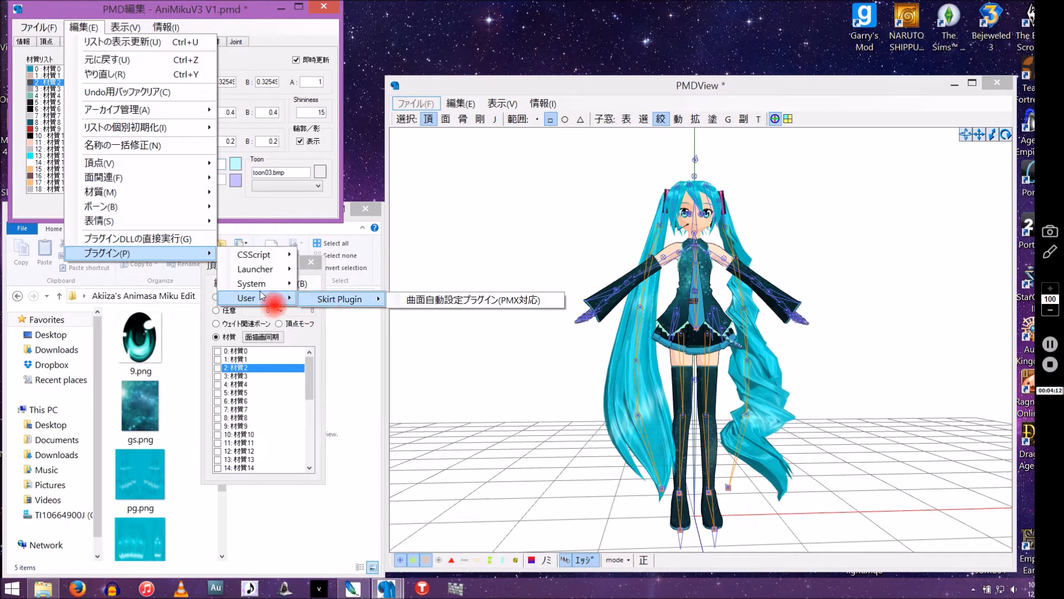
left_click(153, 243)
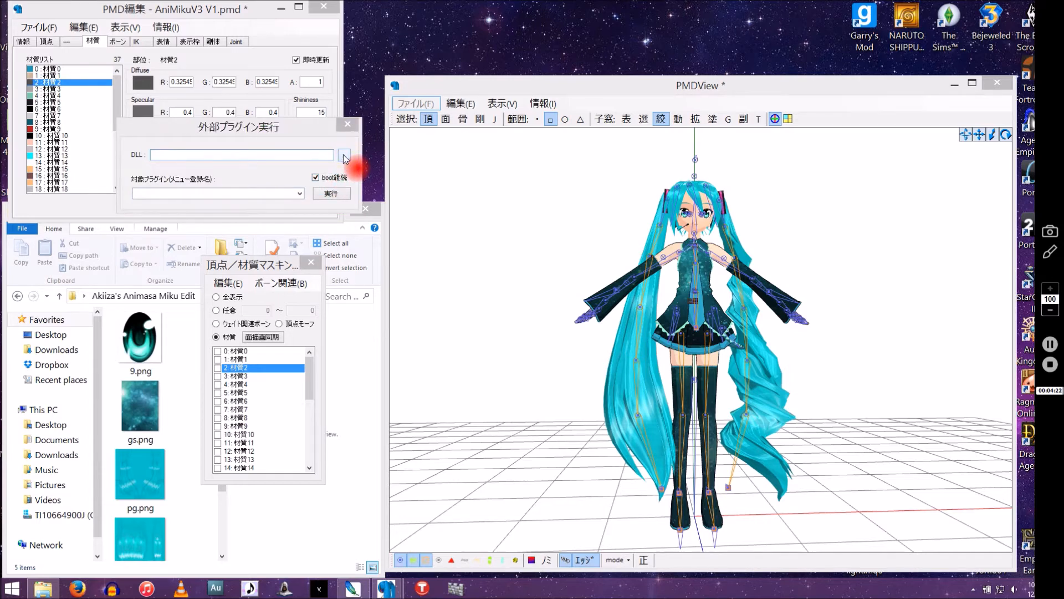
left_click(345, 157)
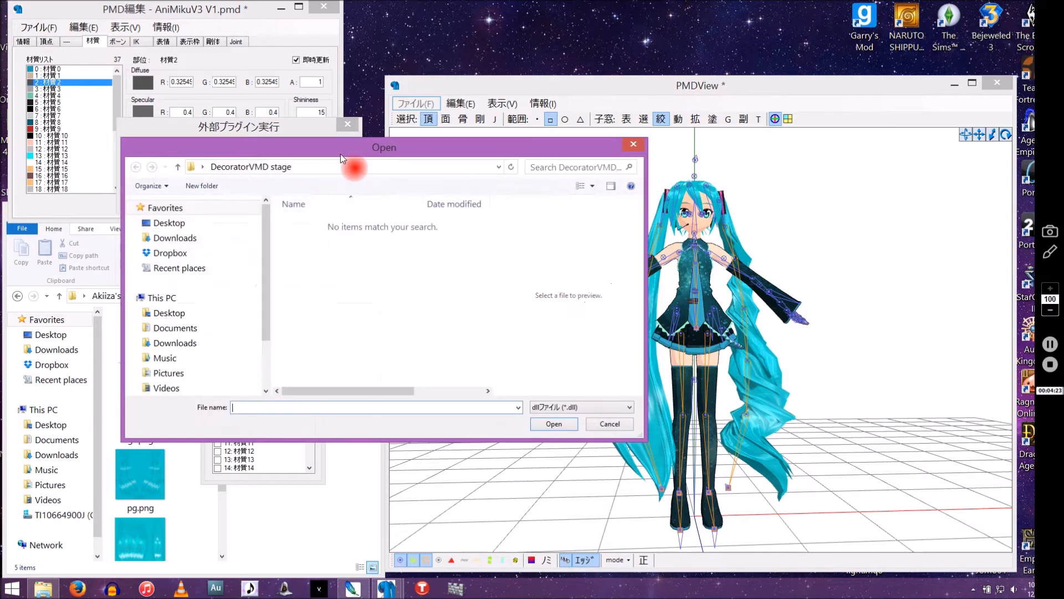
- Load UVEditor0_139_10_2.dll from the UVエディタ_配布用_2 folder in Downloads and run the plugin
left_click(200, 344)
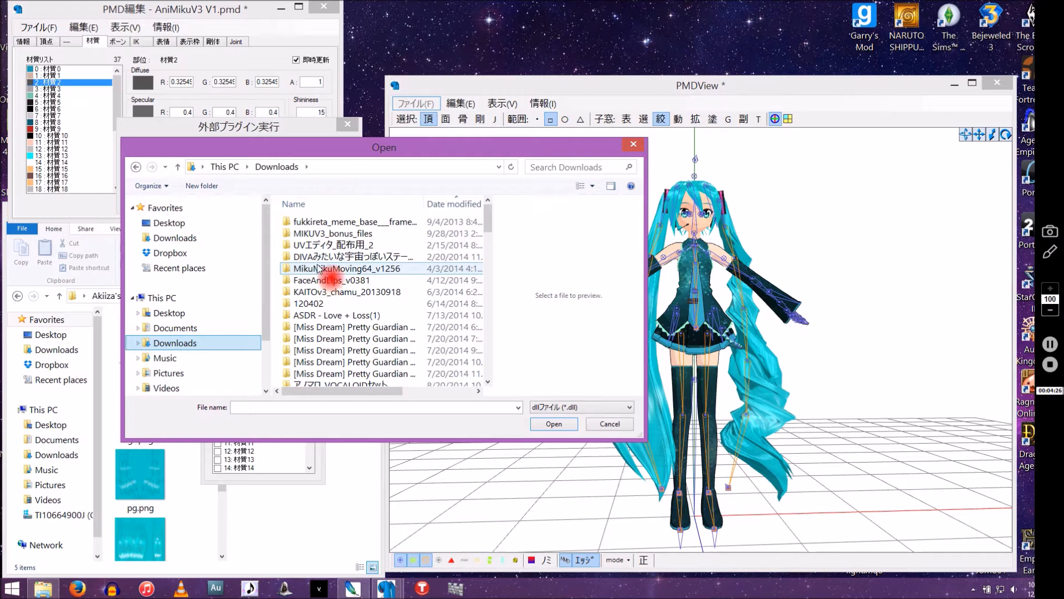
left_click(331, 246)
double_click(332, 246)
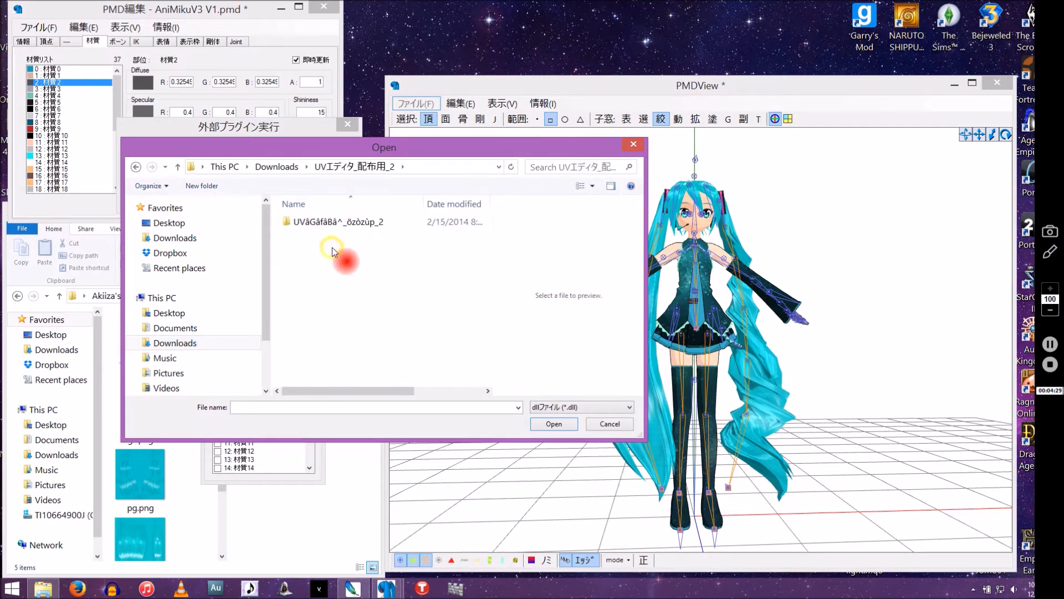
double_click(354, 222)
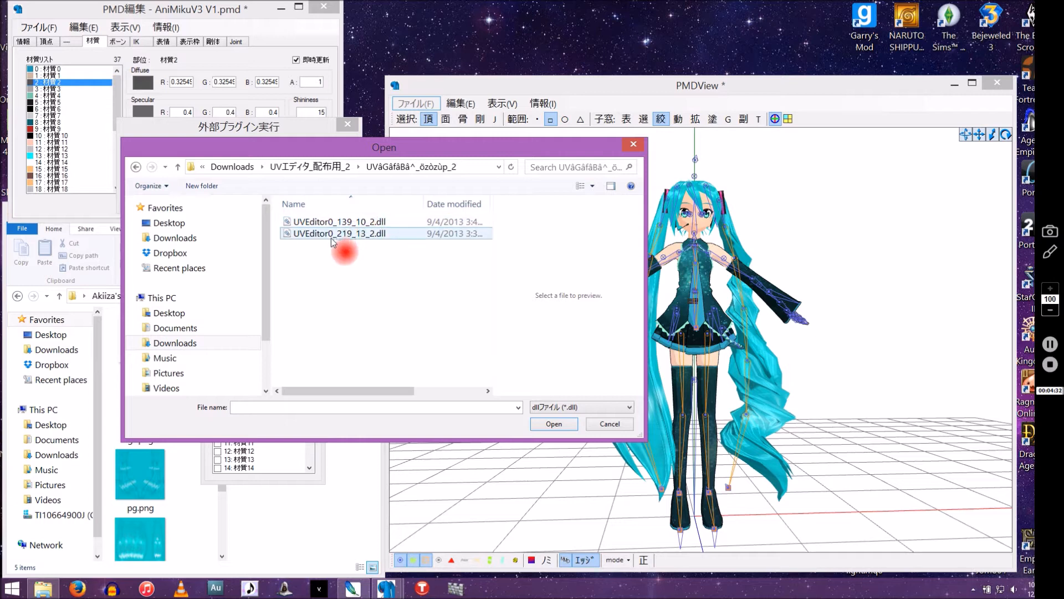
left_click(328, 223)
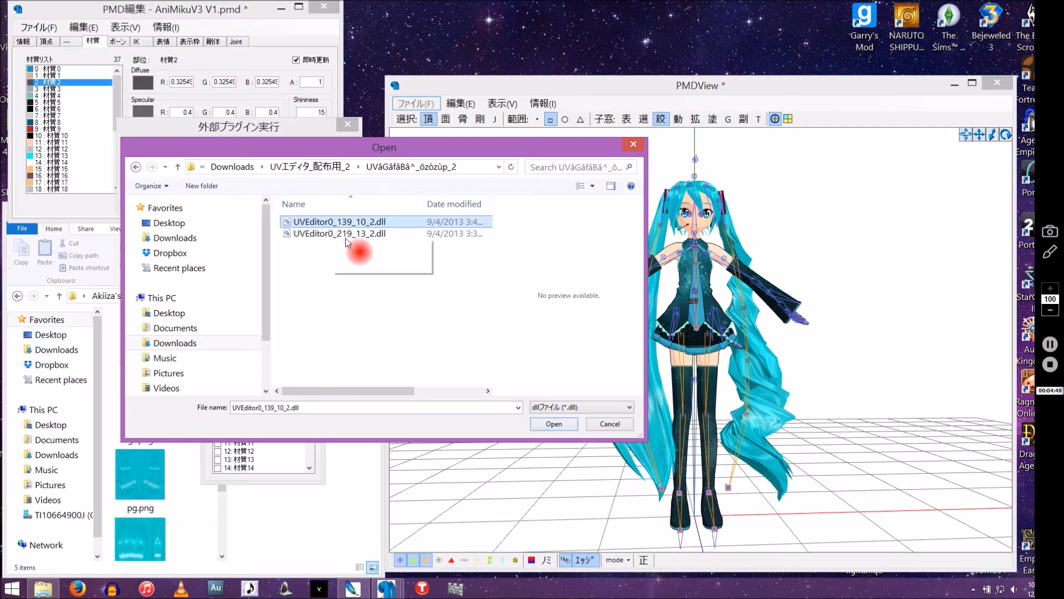
left_click(561, 425)
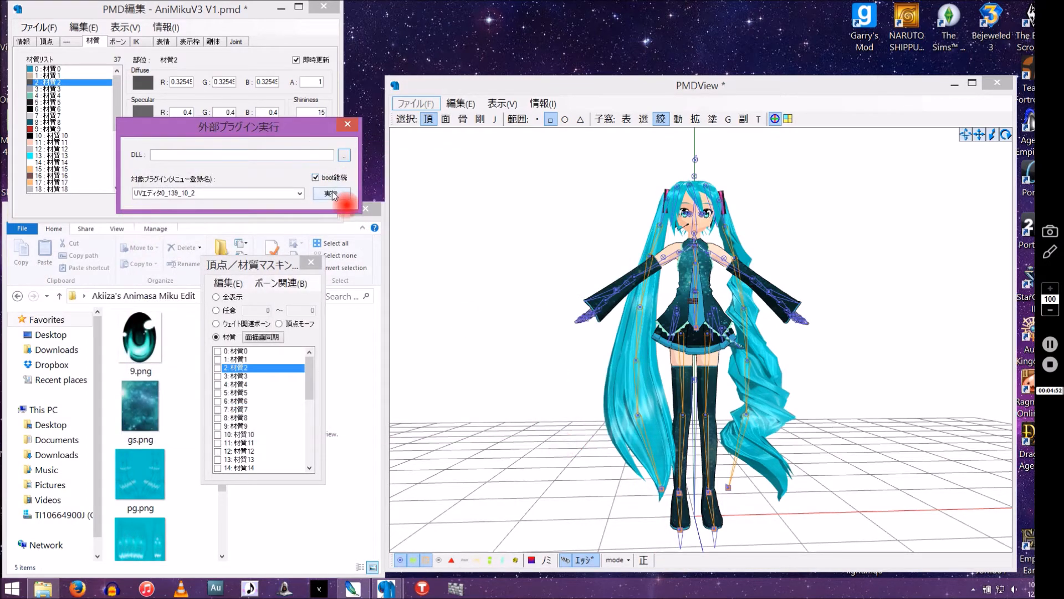
left_click(331, 193)
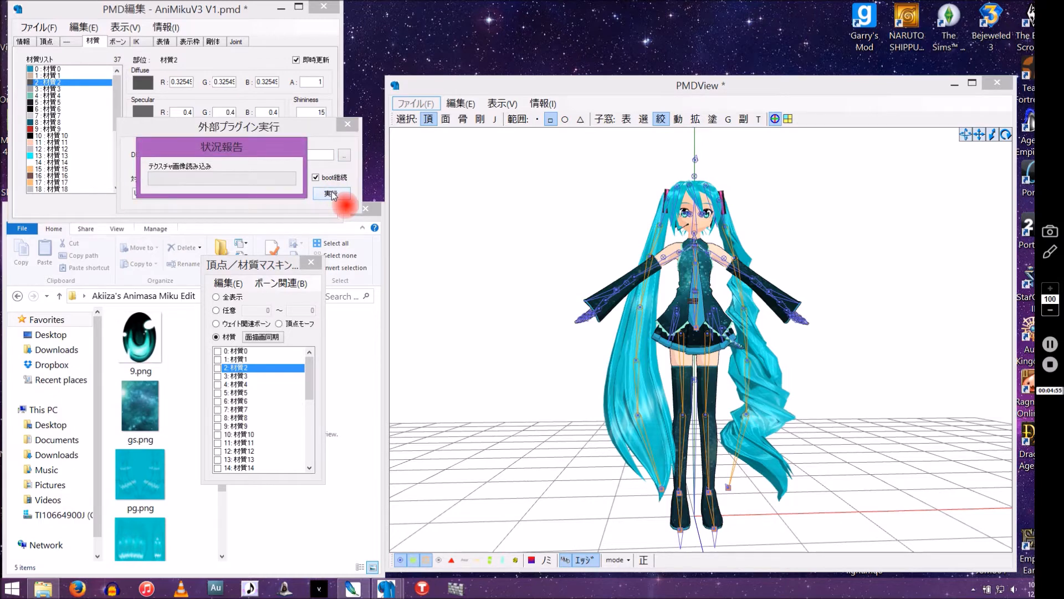
- Place the UV editor window over the model view and display the UV layout of 材質3
mouse_move(287, 39)
left_mouse_down()
mouse_move(396, 106)
mouse_move(574, 156)
left_mouse_up()
left_click(537, 251)
middle_click_drag(537, 234, 567, 316)
scroll(556, 299, "down", 2)
scroll(566, 317, "up", 1)
left_click(723, 203)
scroll(723, 206, "down", 5)
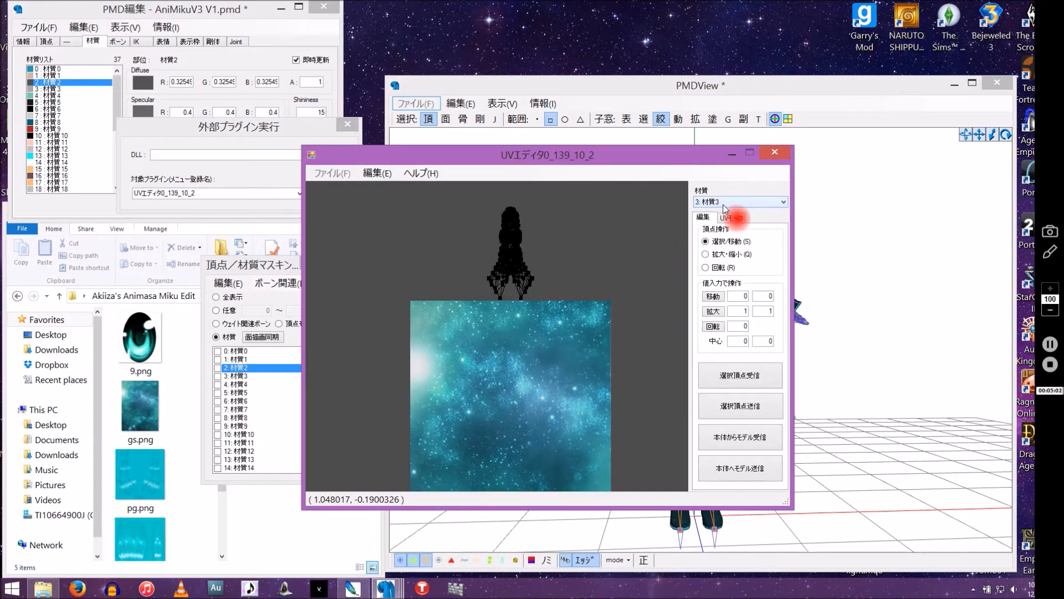
- Flip through the neighbouring materials in the UV editor to compare their UV layouts, returning to 材質3
scroll(723, 207, "up", 2)
scroll(724, 207, "up", 2)
scroll(723, 207, "down", 3)
scroll(724, 207, "down", 5)
scroll(723, 207, "up", 8)
scroll(723, 207, "up", 1)
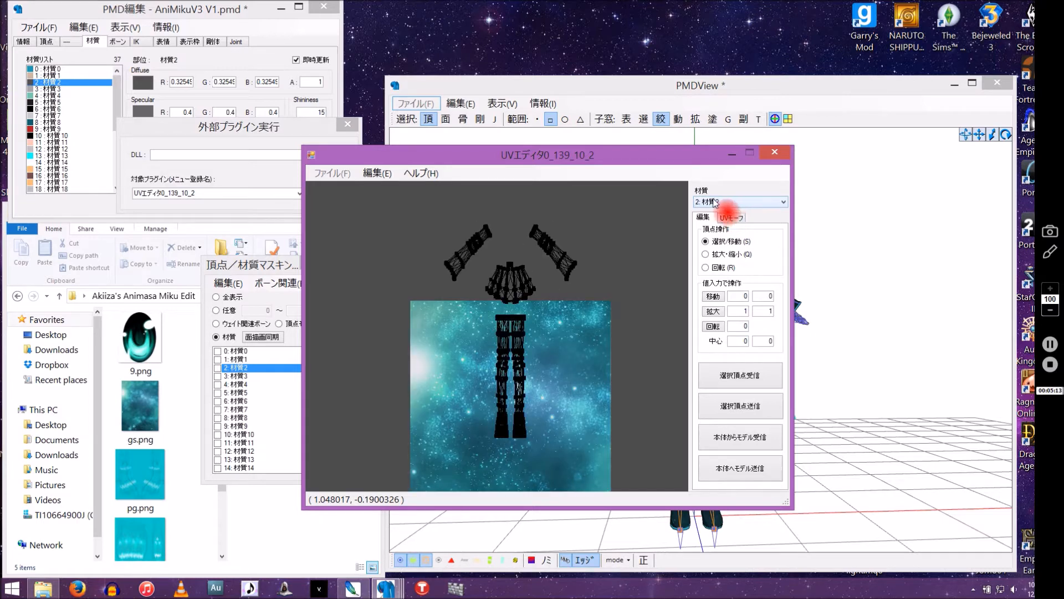
scroll(746, 204, "down", 2)
scroll(743, 205, "down", 1)
scroll(743, 205, "up", 2)
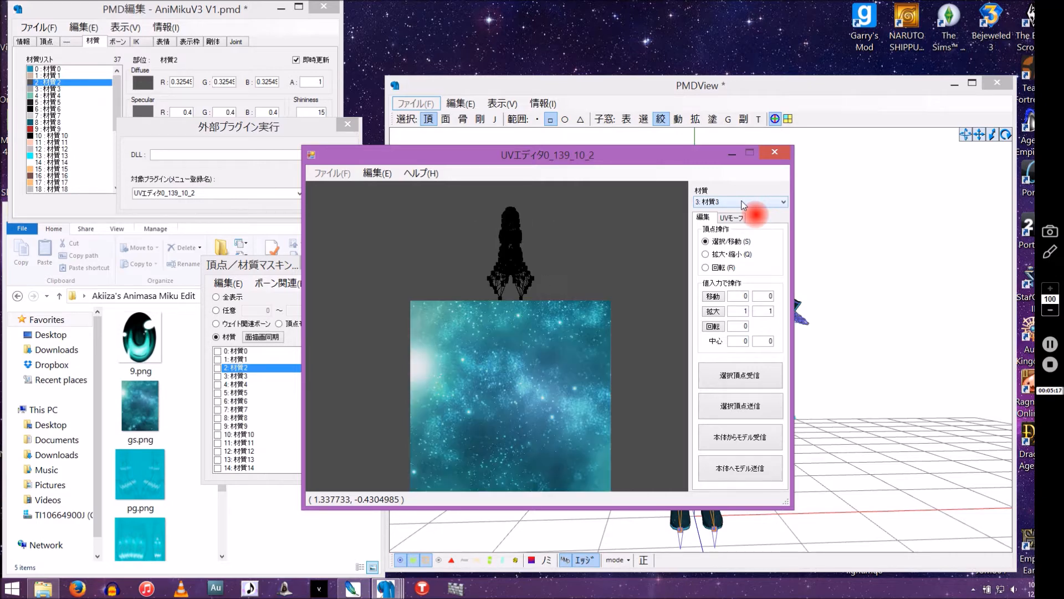
- Frame the whole UV mesh of 材質3 large in the UV editor and capture the screen
scroll(500, 229, "up", 6)
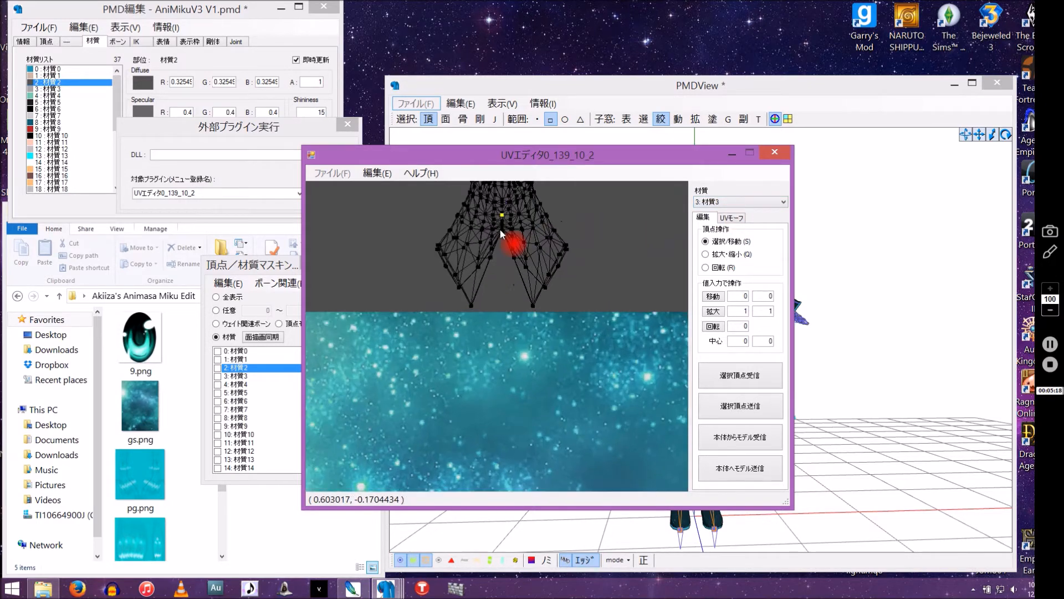
middle_click_drag(502, 322, 524, 438)
scroll(501, 409, "down", 2)
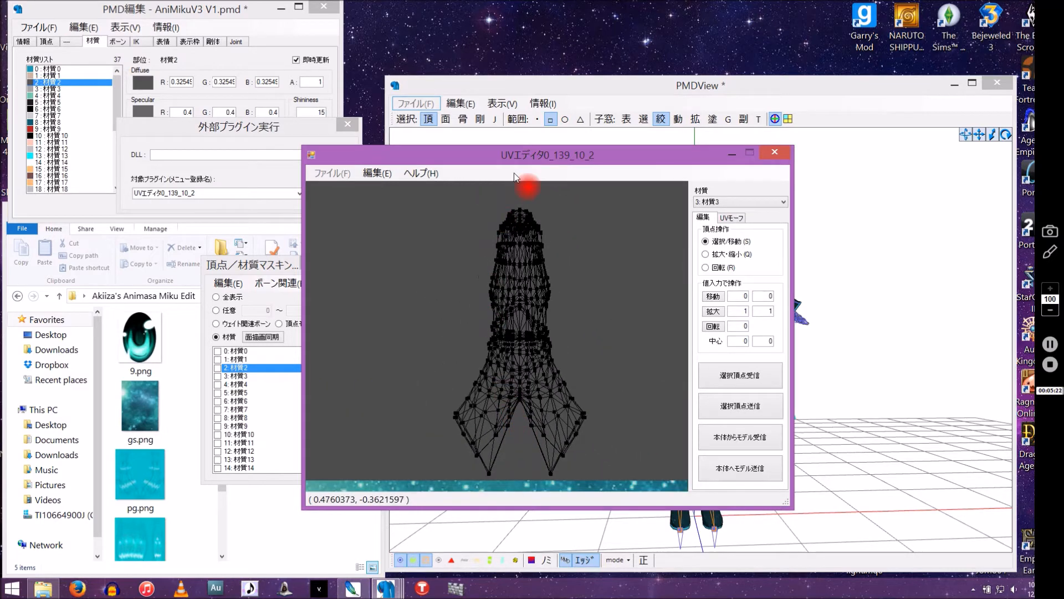
scroll(522, 294, "up", 1)
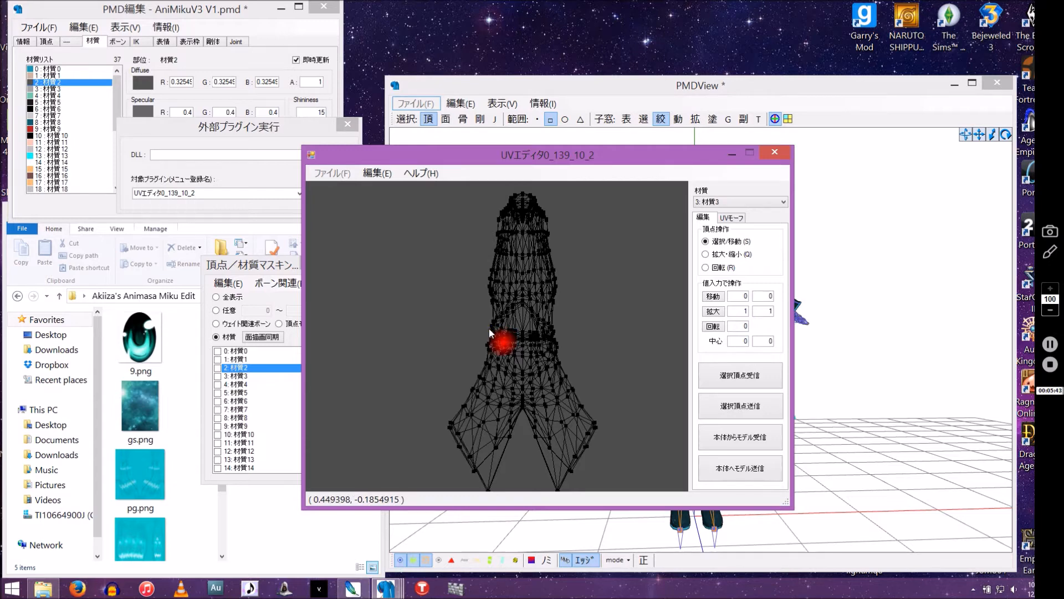
- Switch to Adobe Photoshop and create a 1920 by 1080 pixel RGB document with a white background
mouse_move(390, 591)
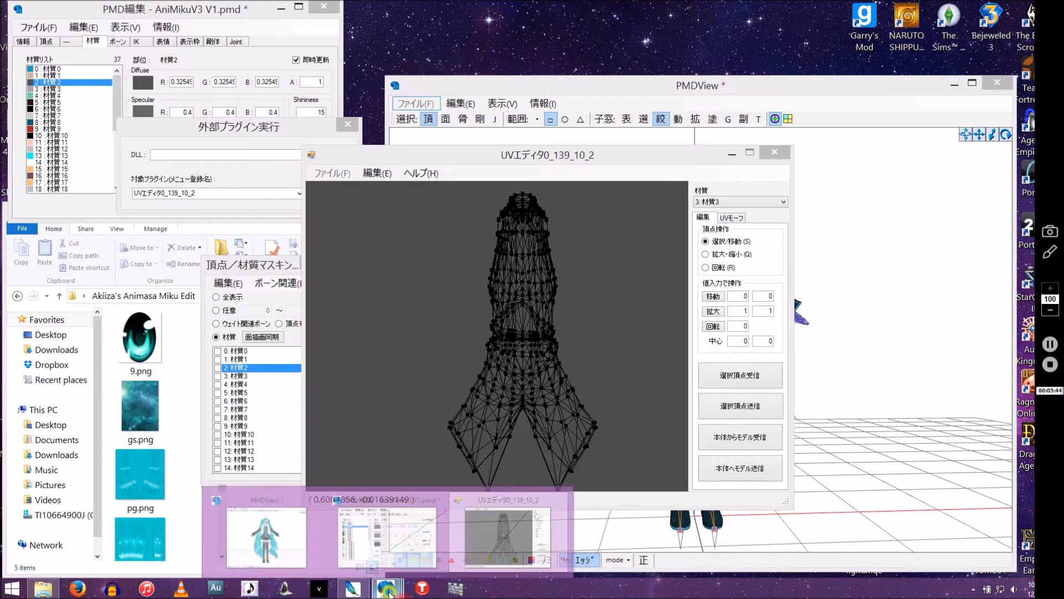
left_click(353, 589)
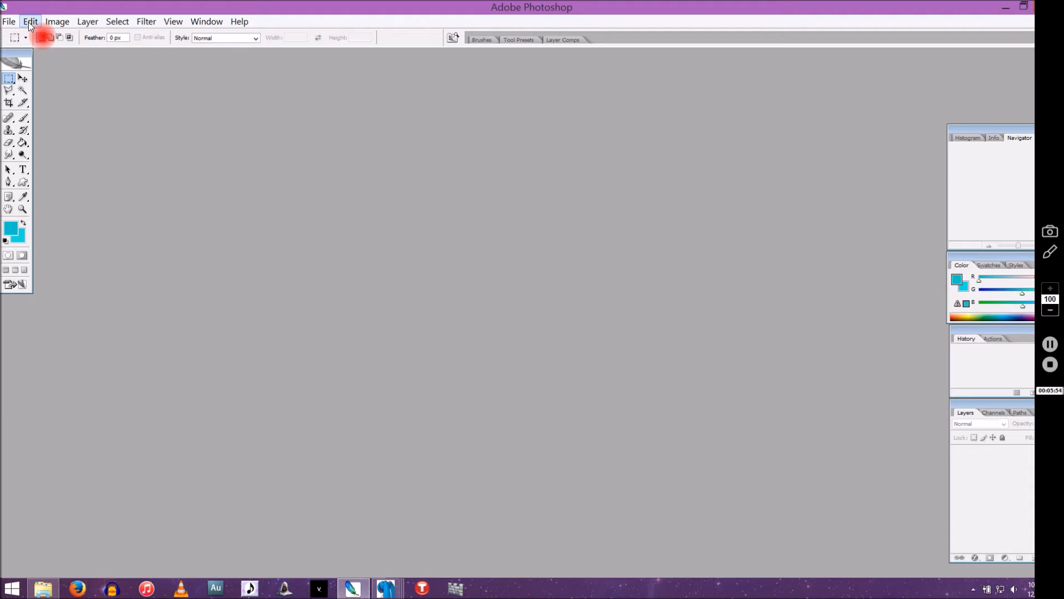
left_click(9, 22)
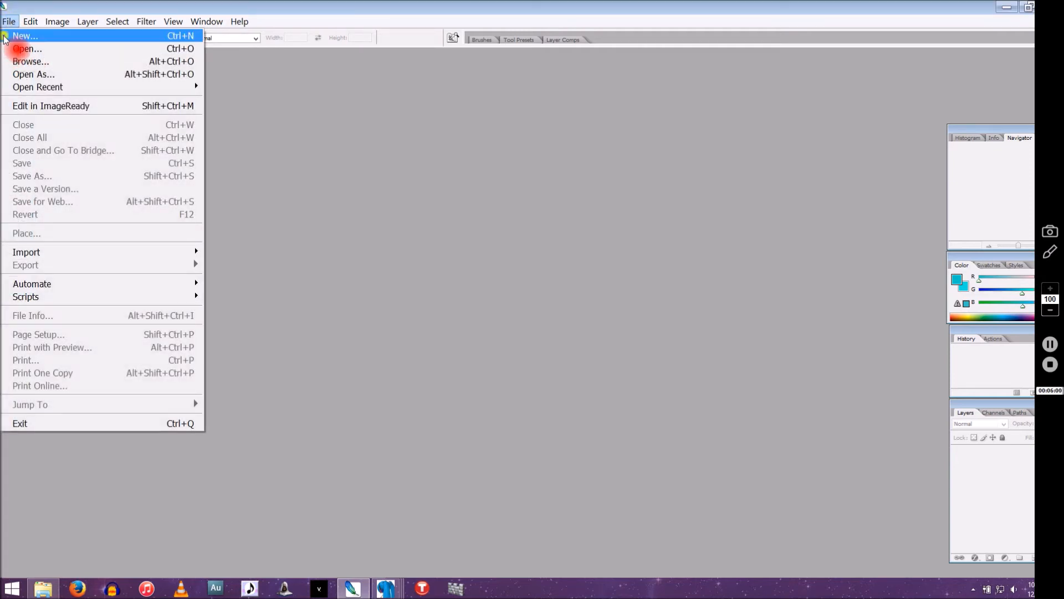
left_click(5, 37)
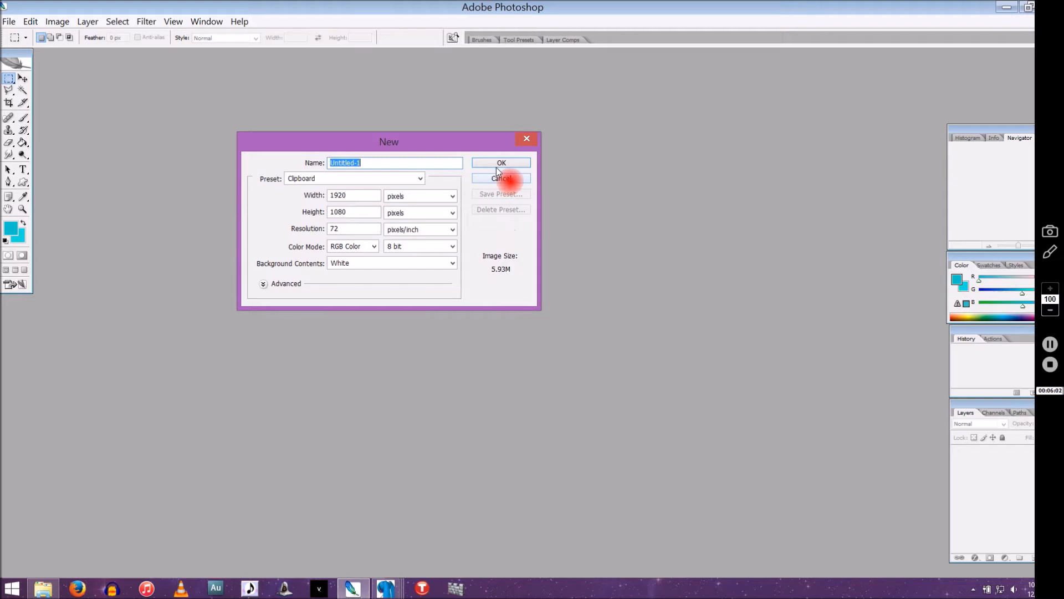
left_click(501, 162)
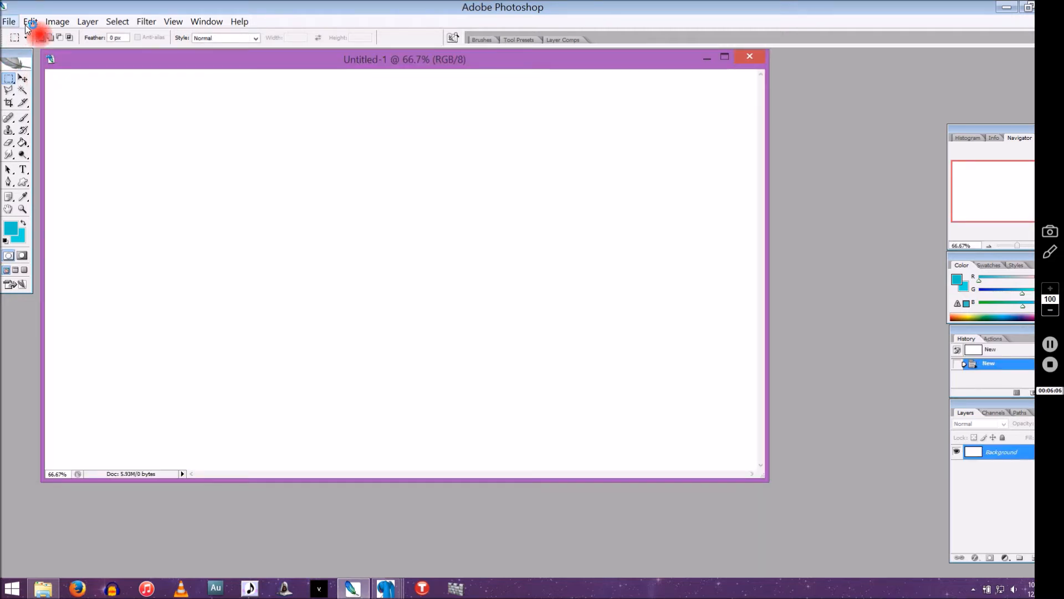
- Paste the captured screen into the new document and put a rectangular selection around the UV mesh
left_click(29, 25)
left_click(84, 136)
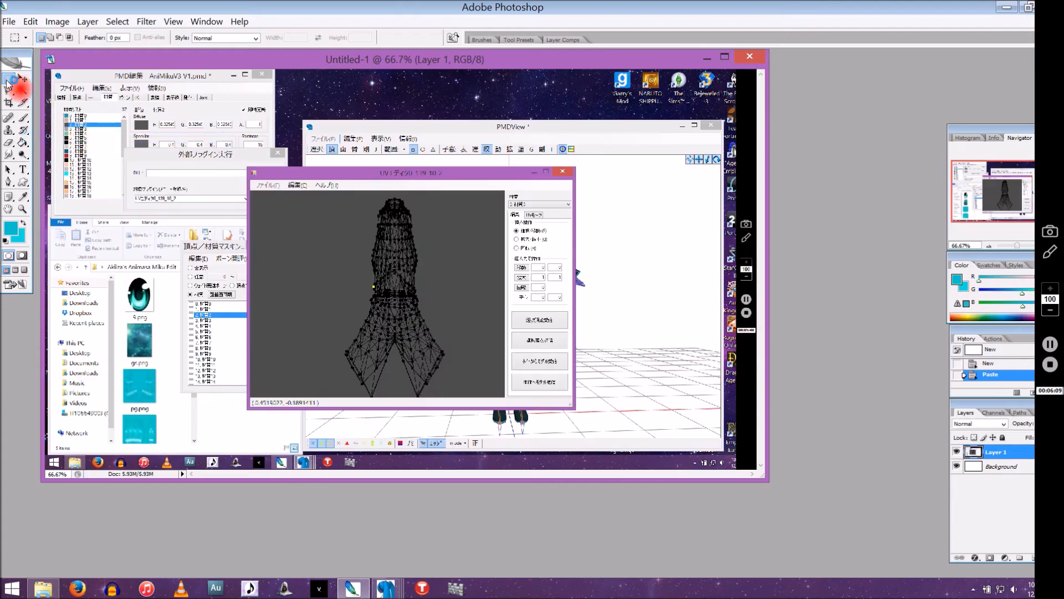
left_click_drag(326, 192, 464, 397)
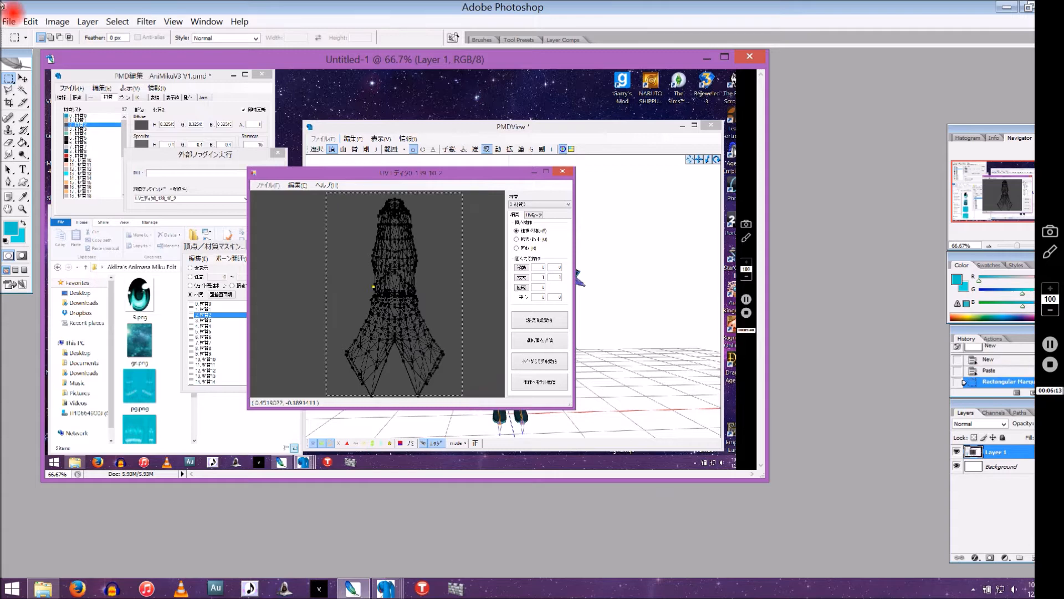
- Crop the document to the selected UV mesh area, clear the selection, enlarge the document window and view the mesh at 100%
left_click(57, 21)
left_click(102, 176)
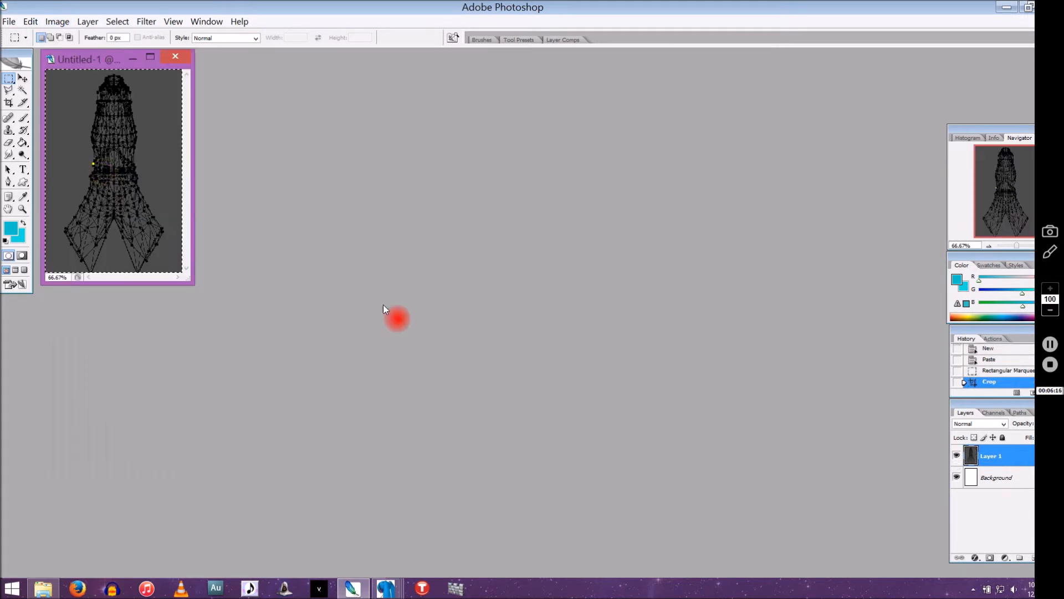
left_click(136, 207)
left_click_drag(193, 283, 797, 516)
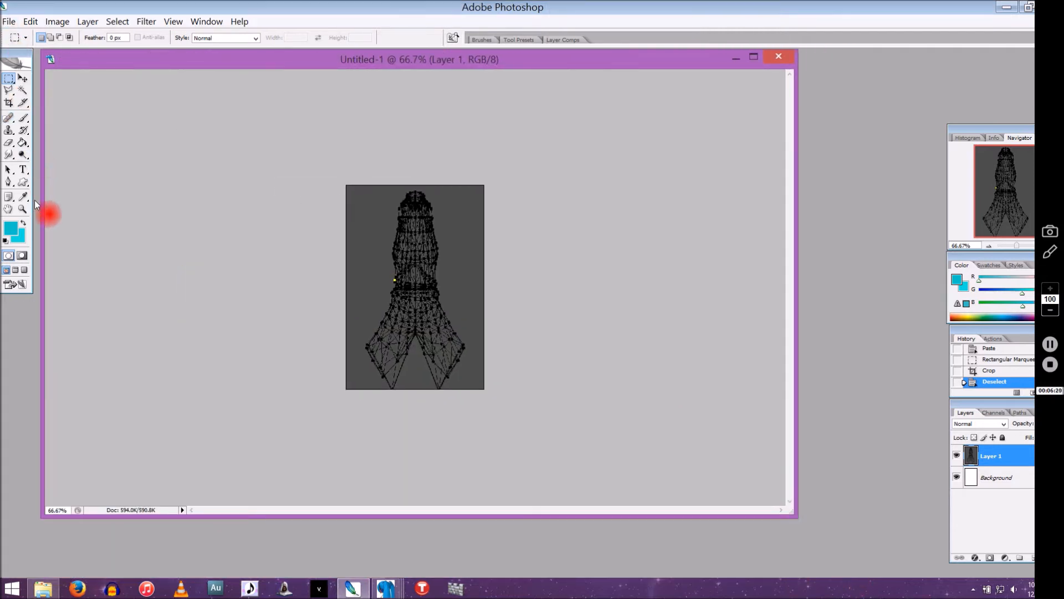
left_click(23, 209)
left_click(368, 286)
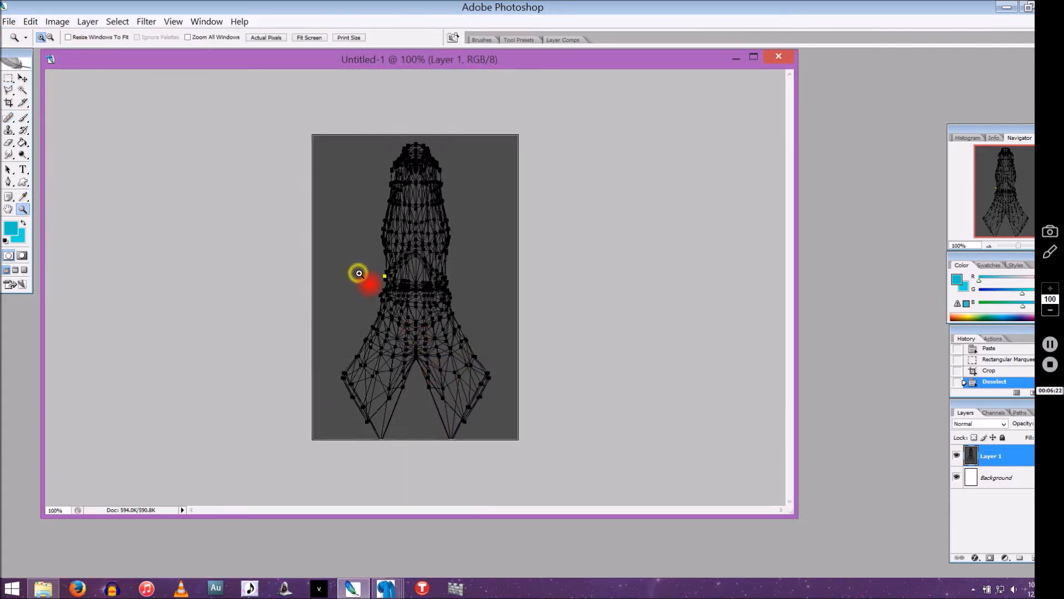
left_click(361, 273)
right_click(375, 242)
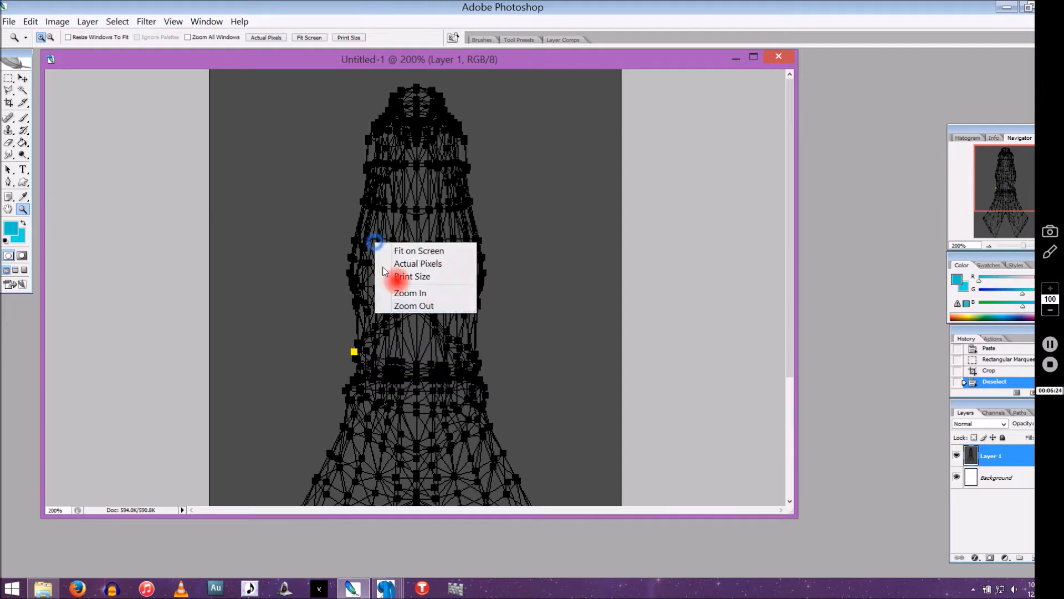
left_click(432, 310)
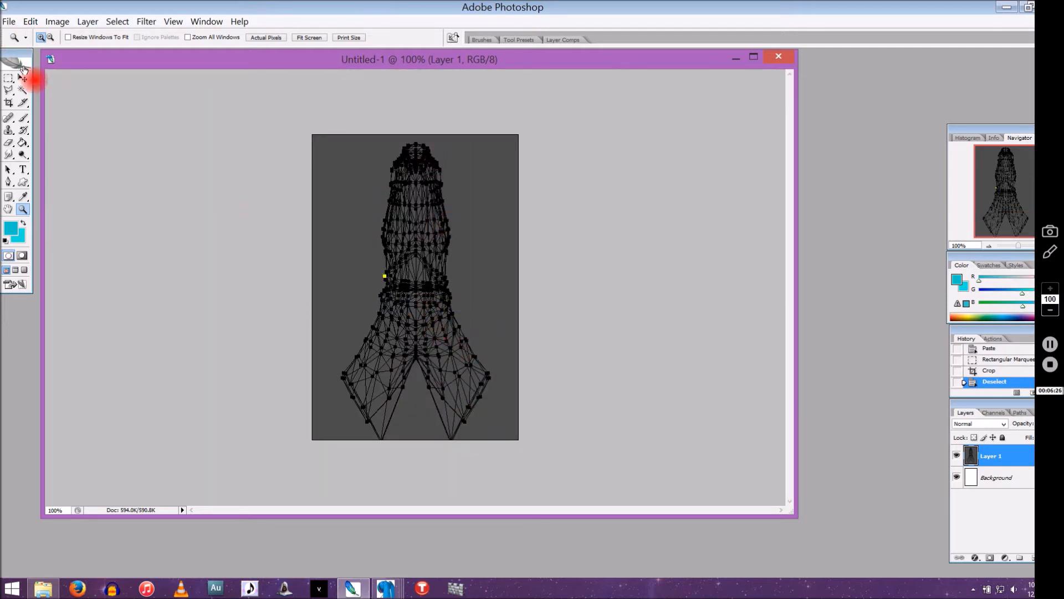
- Outline the left half of the UV mesh with the Polygonal Lasso, close the outline and clear the selection
left_click(8, 90)
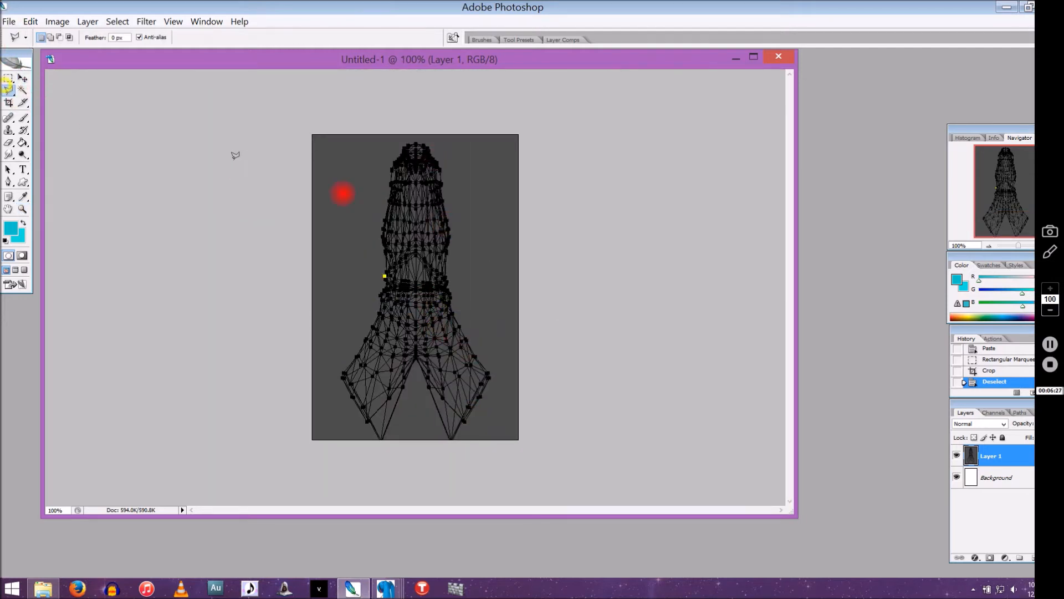
left_click(391, 166)
left_click(388, 202)
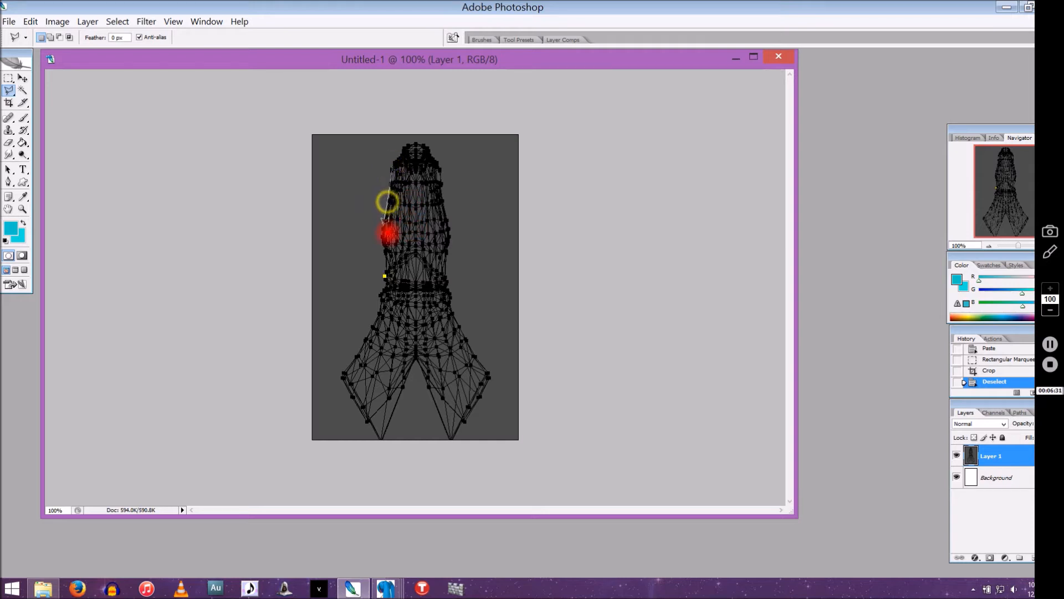
left_click(381, 235)
left_click(384, 271)
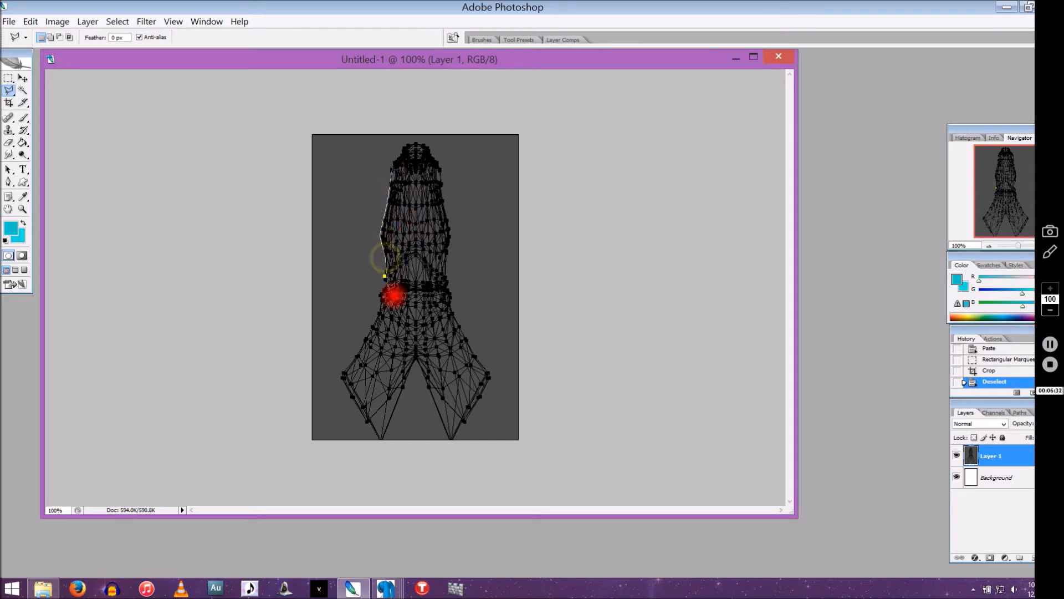
left_click(380, 297)
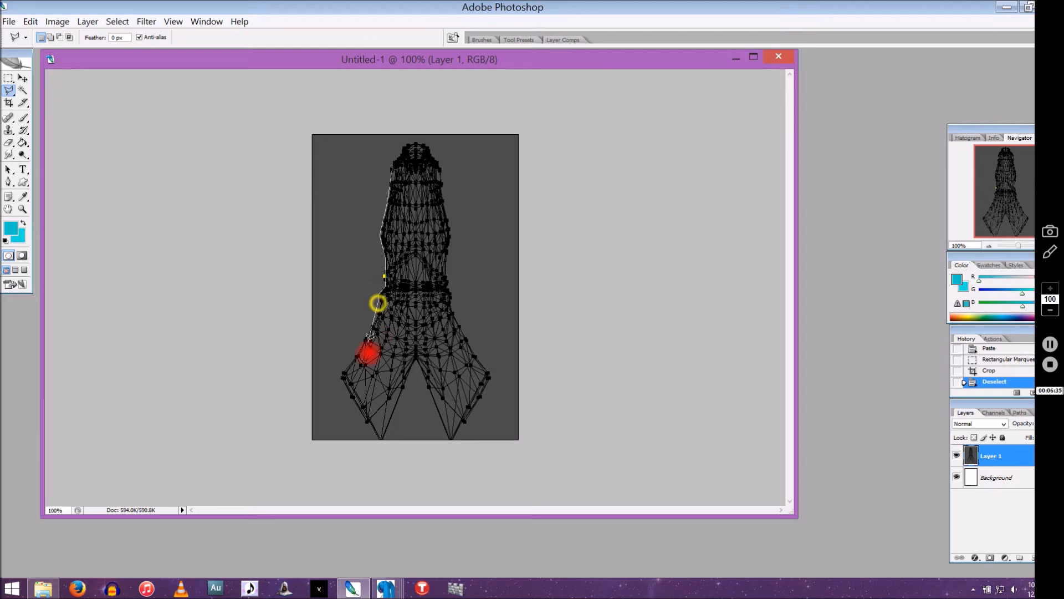
left_click(342, 374)
left_click(368, 420)
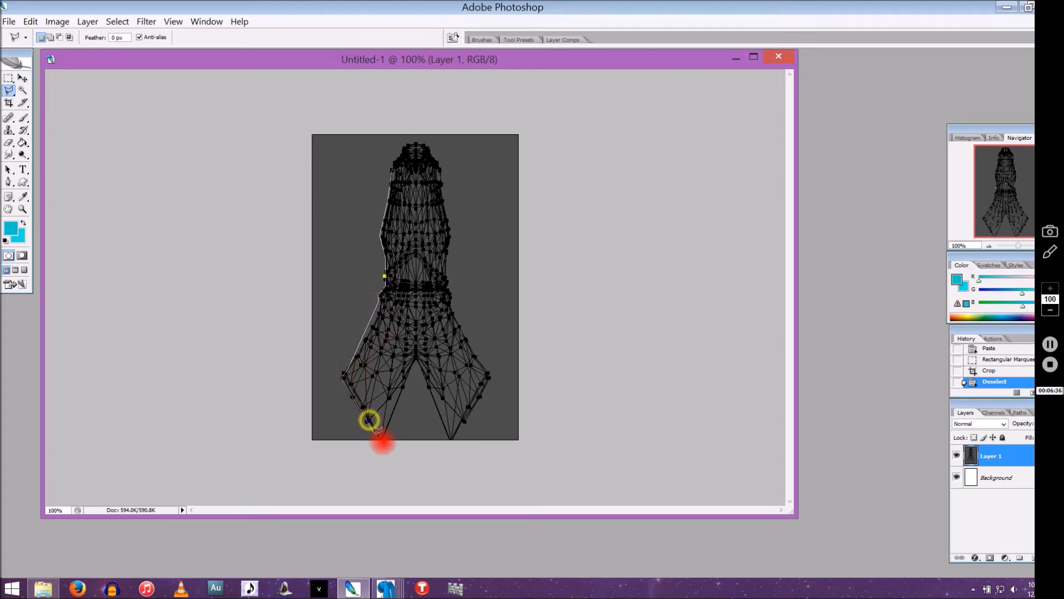
left_click(383, 440)
left_click(416, 360)
left_click(416, 145)
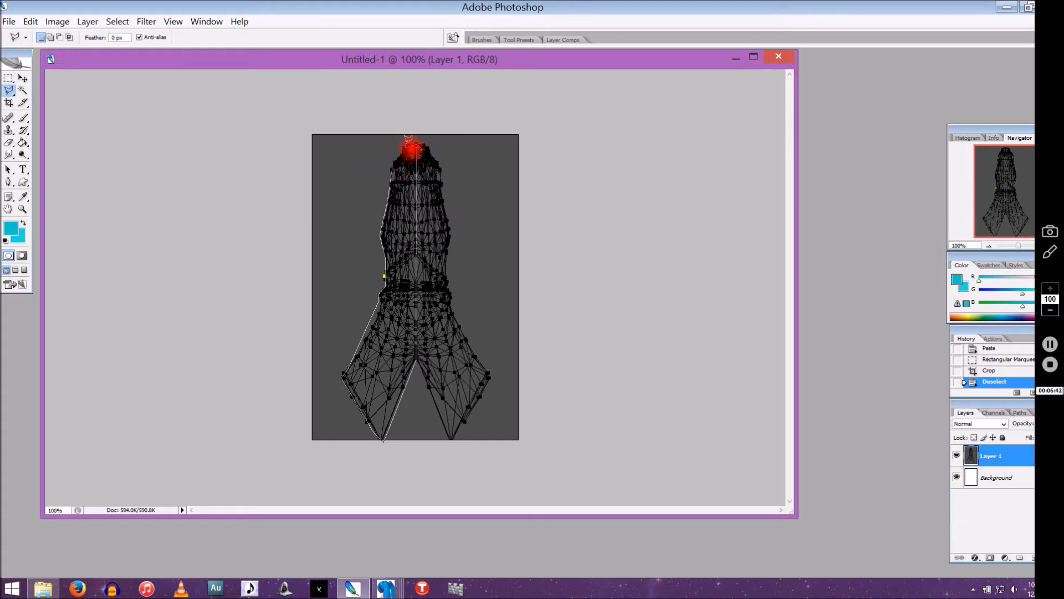
double_click(393, 171)
left_click(393, 171)
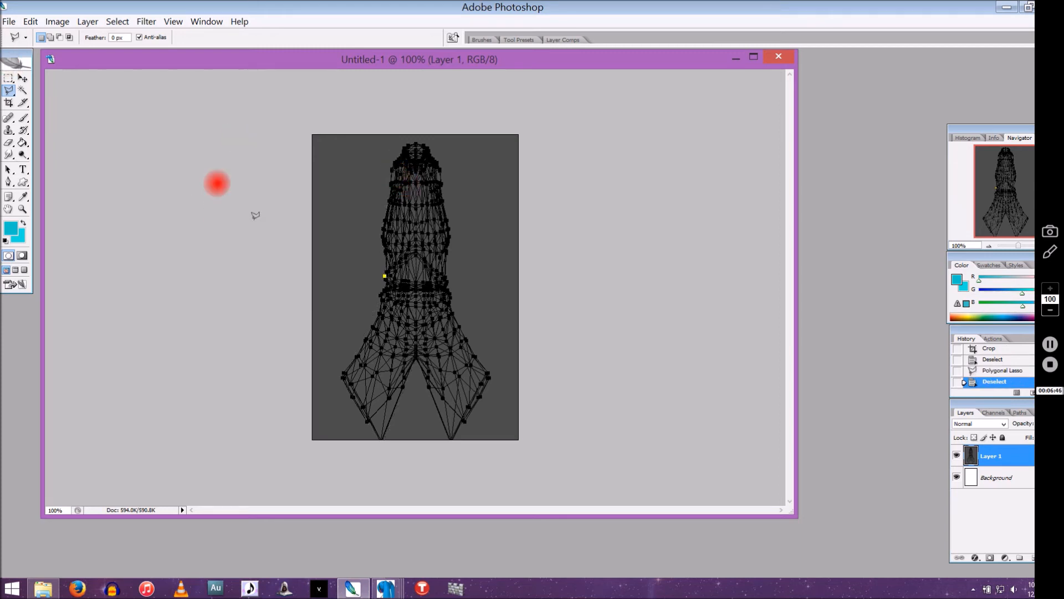
- Add a new layer above the captured UV mesh and fill it with the cyan foreground colour using the Paint Bucket
left_click(14, 140)
left_click(17, 141)
left_click(416, 313)
left_click(30, 21)
left_click(67, 36)
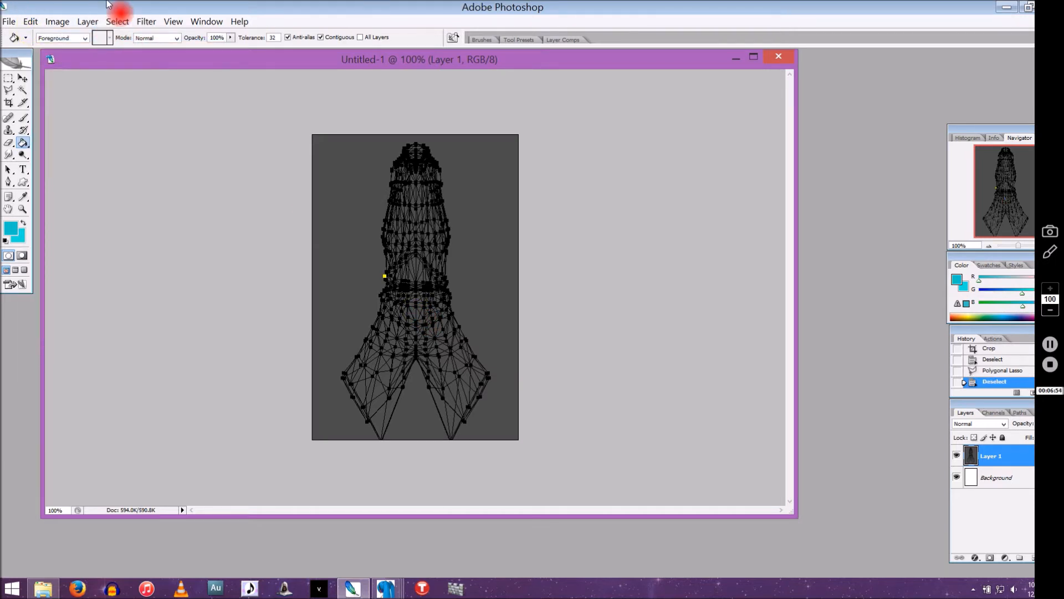
key("ctrl+shift+n")
key("Return")
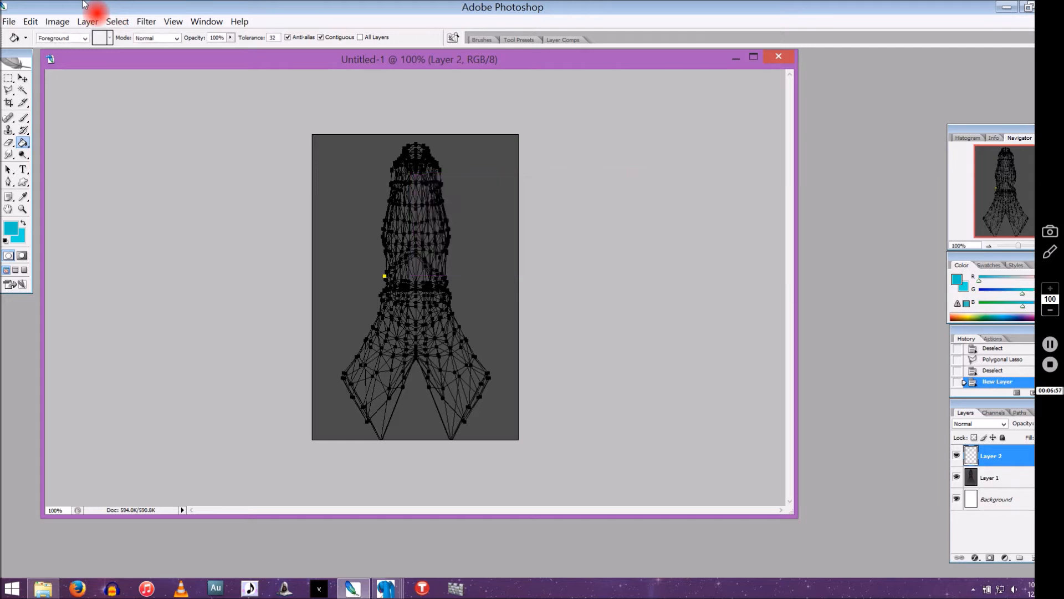
left_click(342, 222)
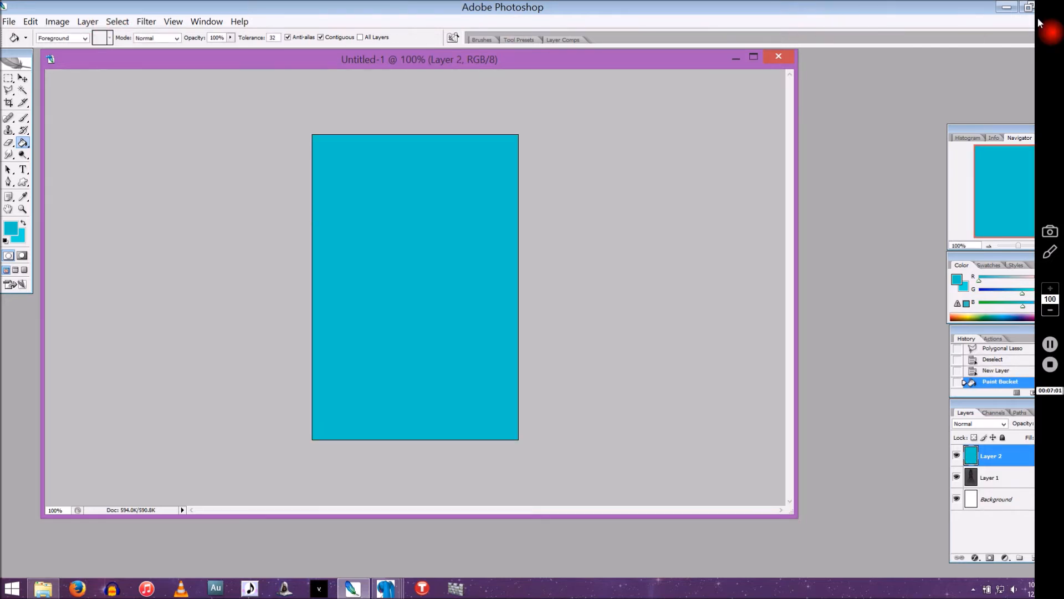
- Close Photoshop without saving the untitled document and return to the UV editor
left_click(1012, 9)
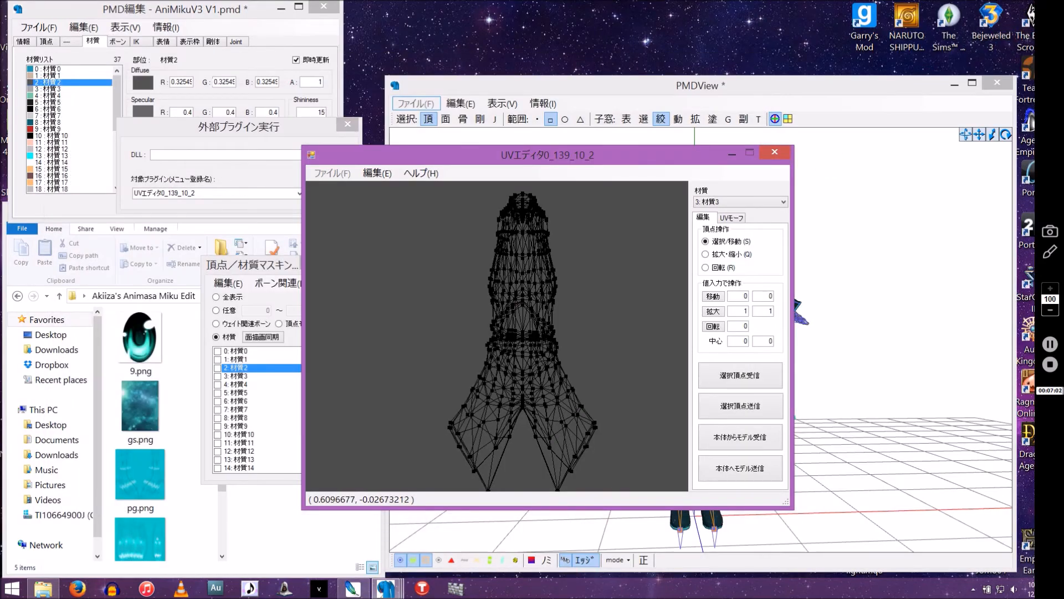
right_click(355, 588)
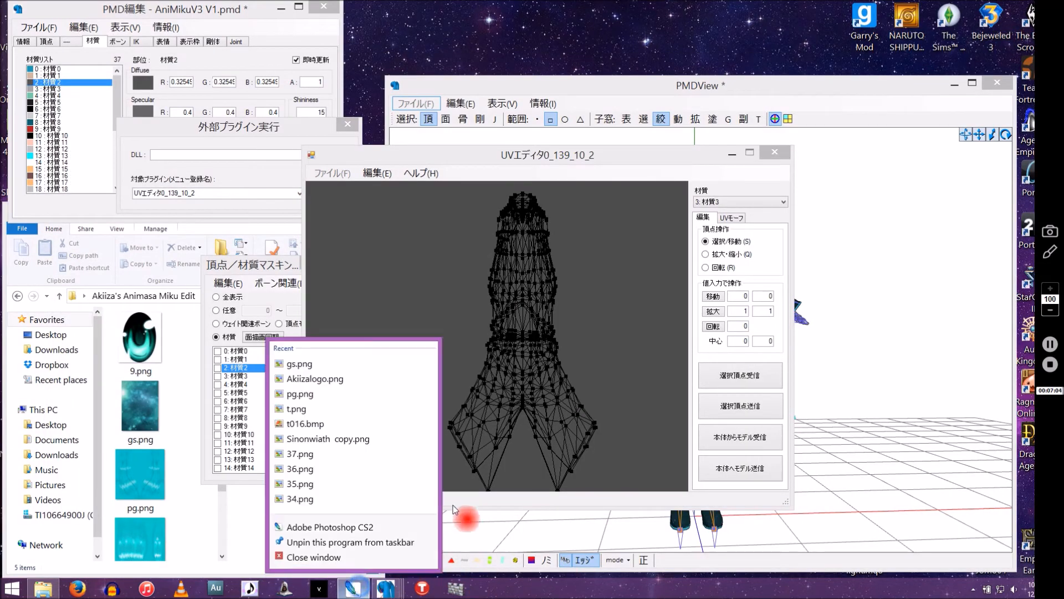
left_click(349, 549)
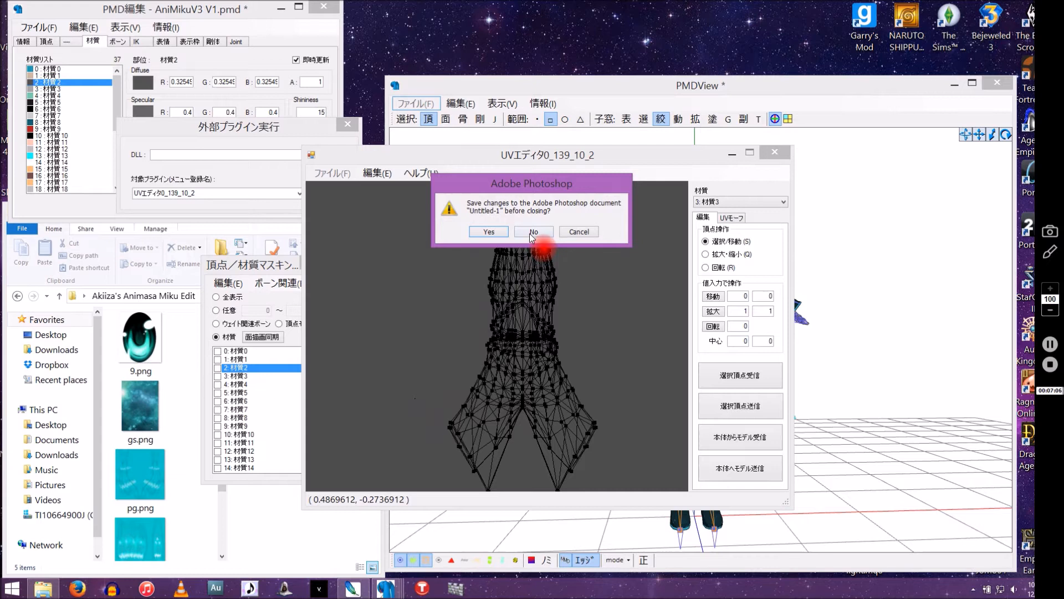
left_click(531, 235)
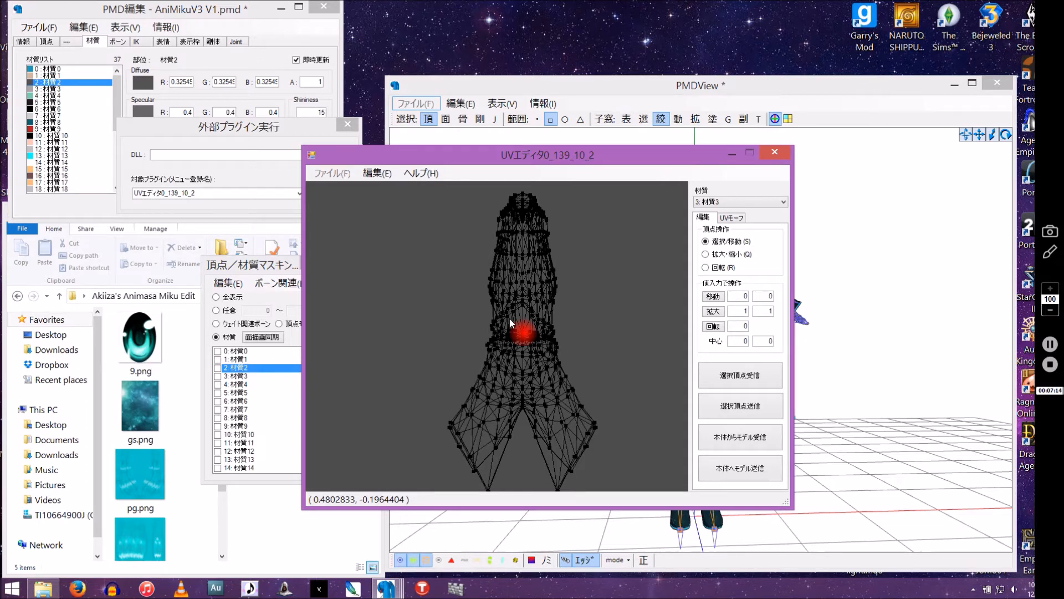
- Select all UV vertices of 材質3 and move them down onto the centre of the starry teal texture
scroll(518, 315, "down", 5)
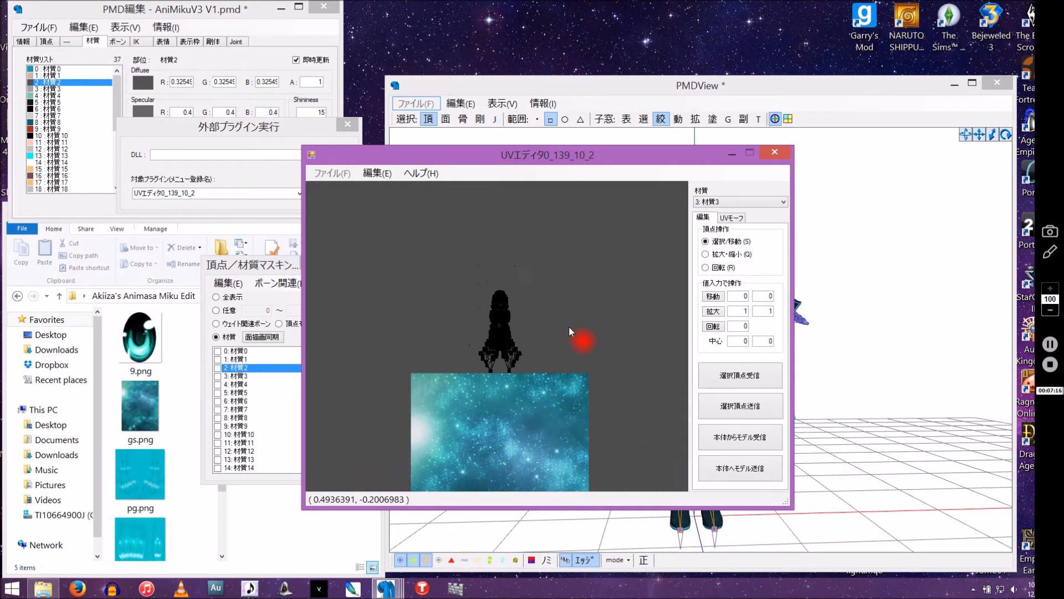
scroll(471, 233, "up", 4)
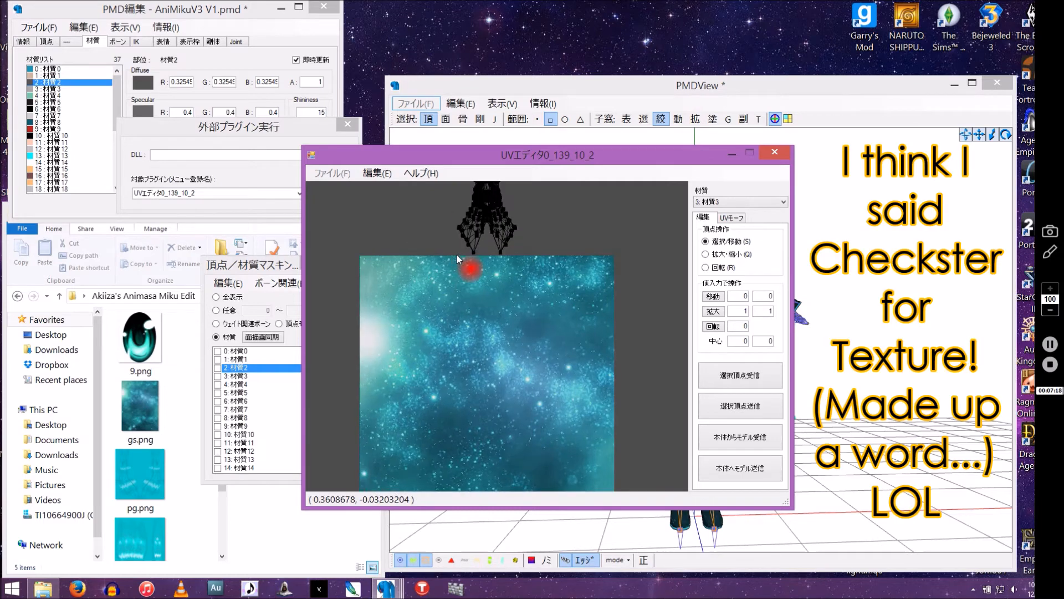
middle_click_drag(468, 301, 472, 337)
left_click_drag(449, 204, 587, 388)
scroll(499, 272, "down", 3)
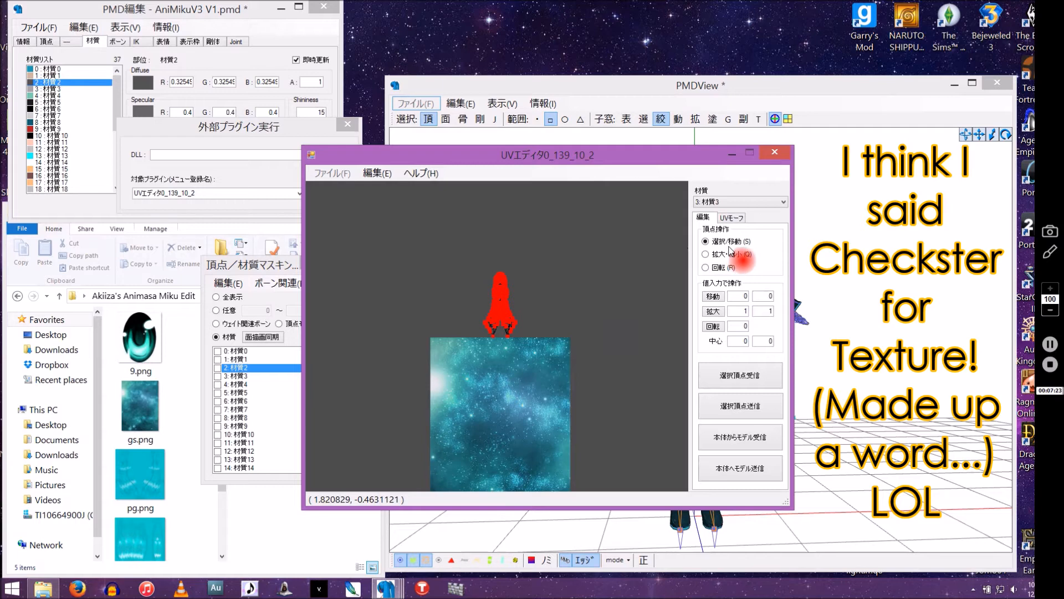
middle_click_drag(597, 282, 574, 196)
left_click_drag(475, 204, 477, 334)
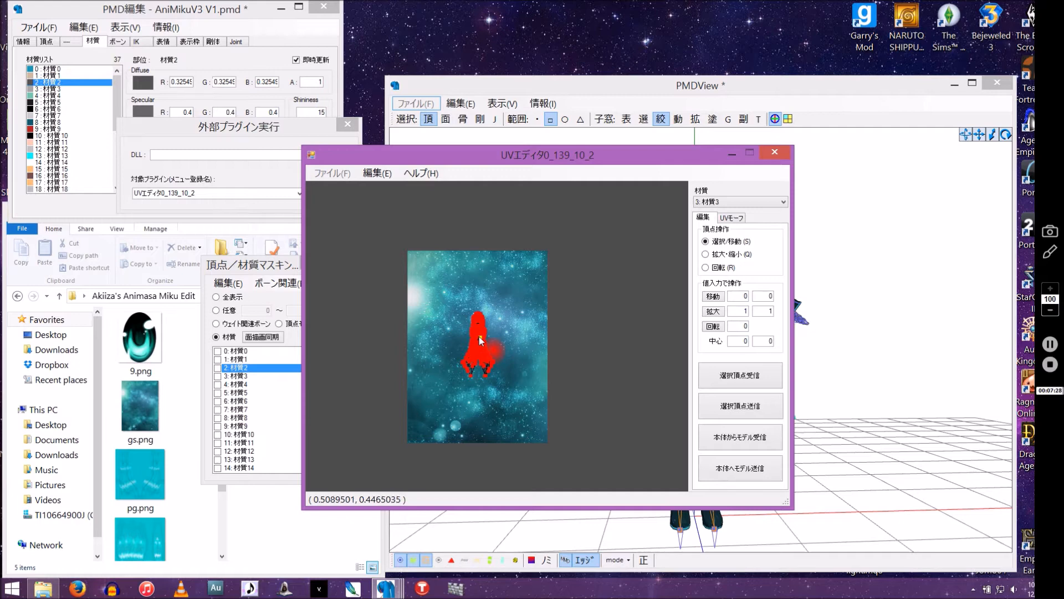
- Scale the selected UV mesh up until it spans nearly the whole width of the texture
scroll(478, 337, "up", 3)
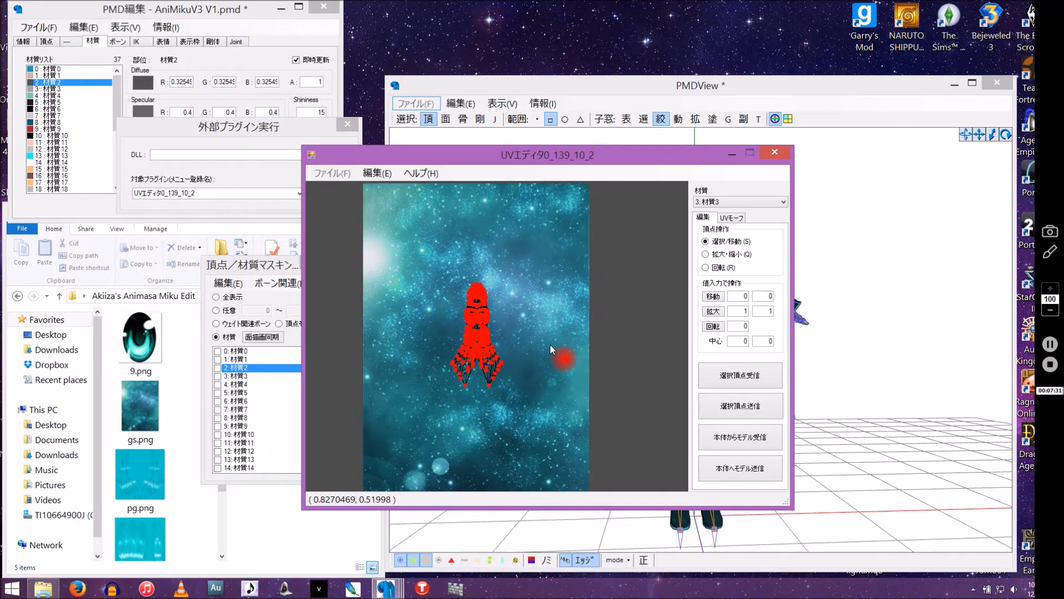
scroll(550, 344, "down", 1)
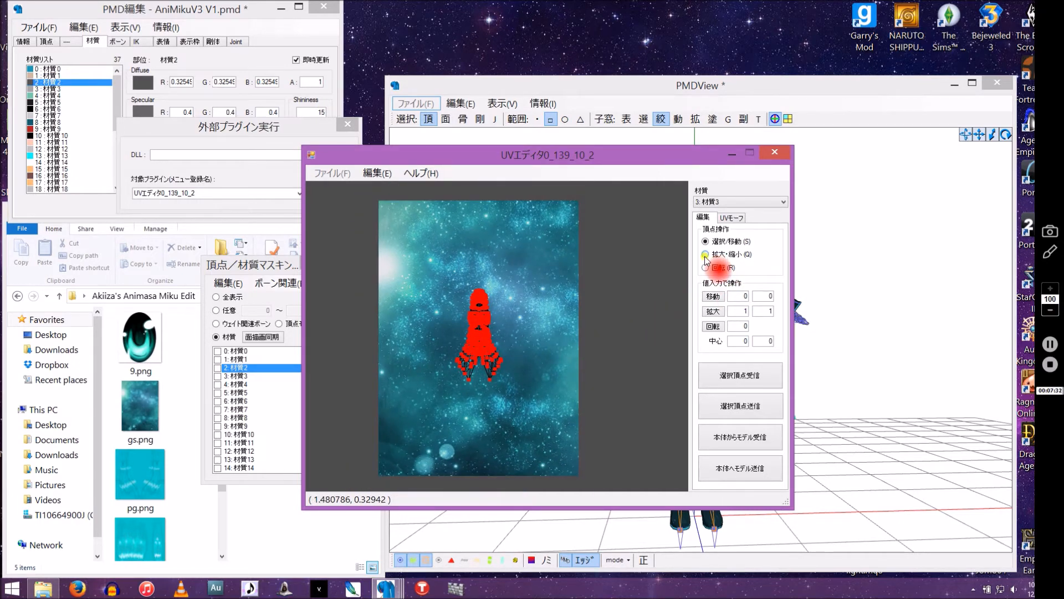
left_click_drag(481, 339, 670, 437)
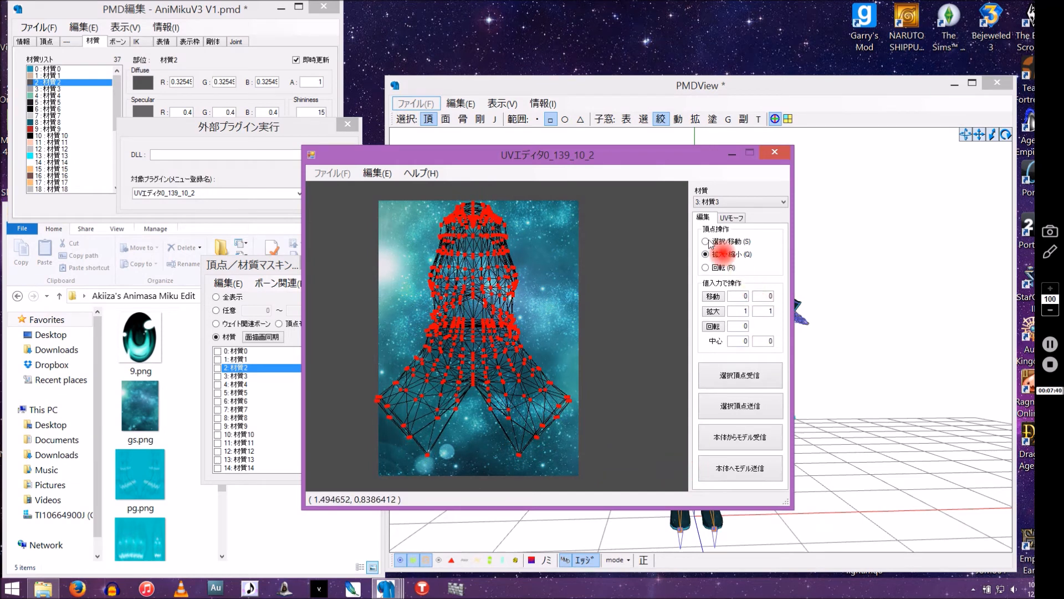
- Re-centre the enlarged UV mesh on the texture and stretch it slightly vertically to cover the texture's full height
left_click(706, 242)
left_click_drag(473, 294, 479, 300)
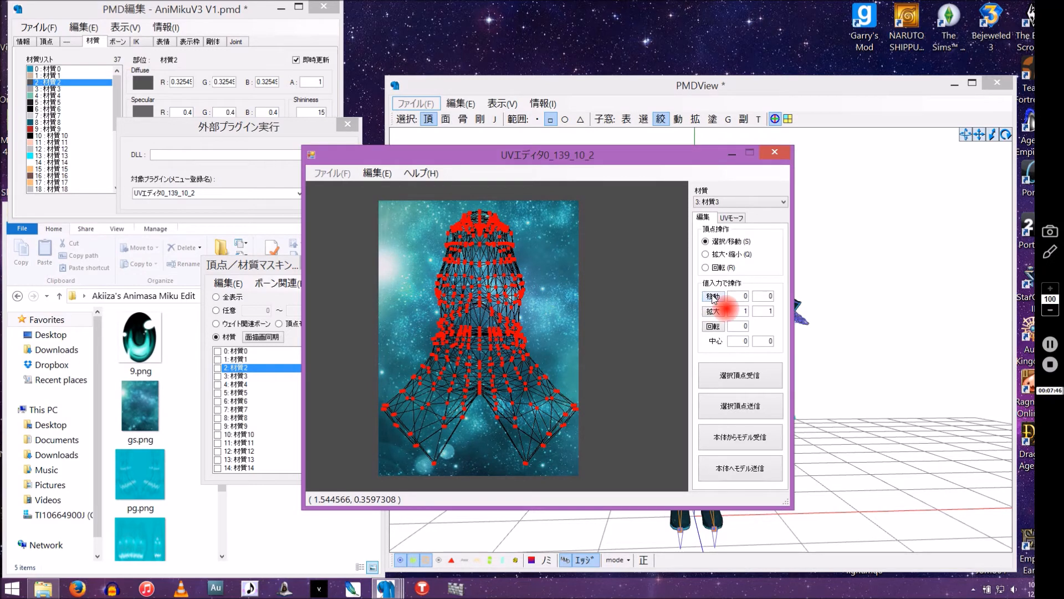
left_click(705, 254)
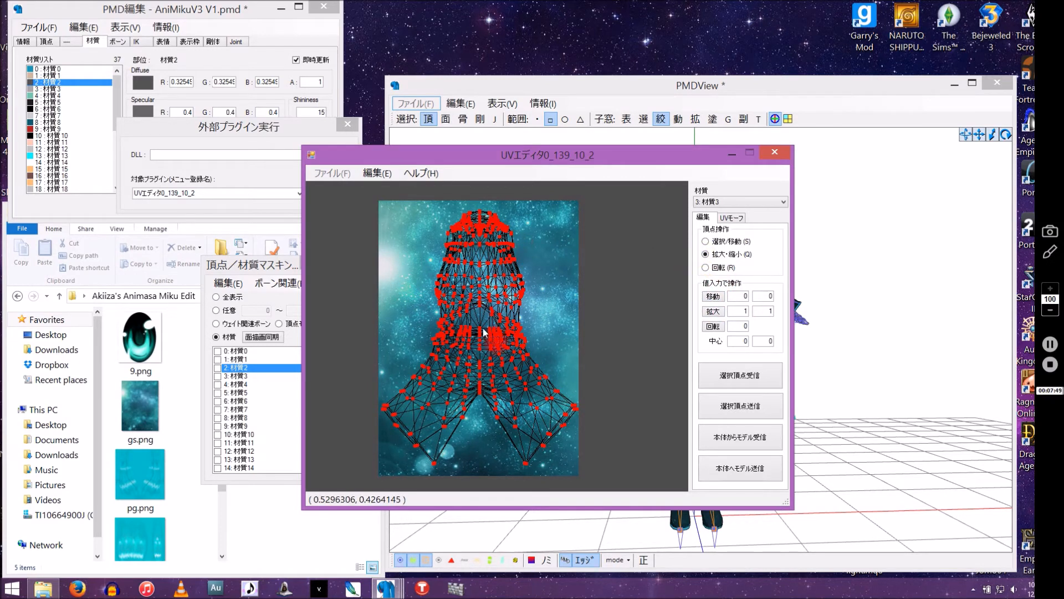
left_click_drag(480, 332, 481, 339)
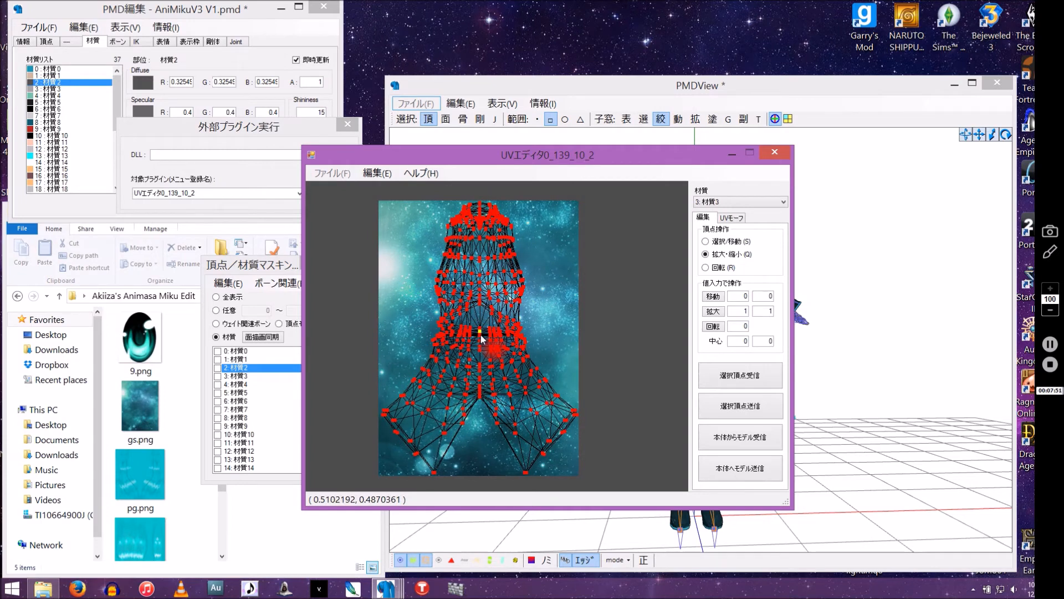
- Try rotating the selected UV mesh slightly clockwise and undo the rotation
left_click(705, 268)
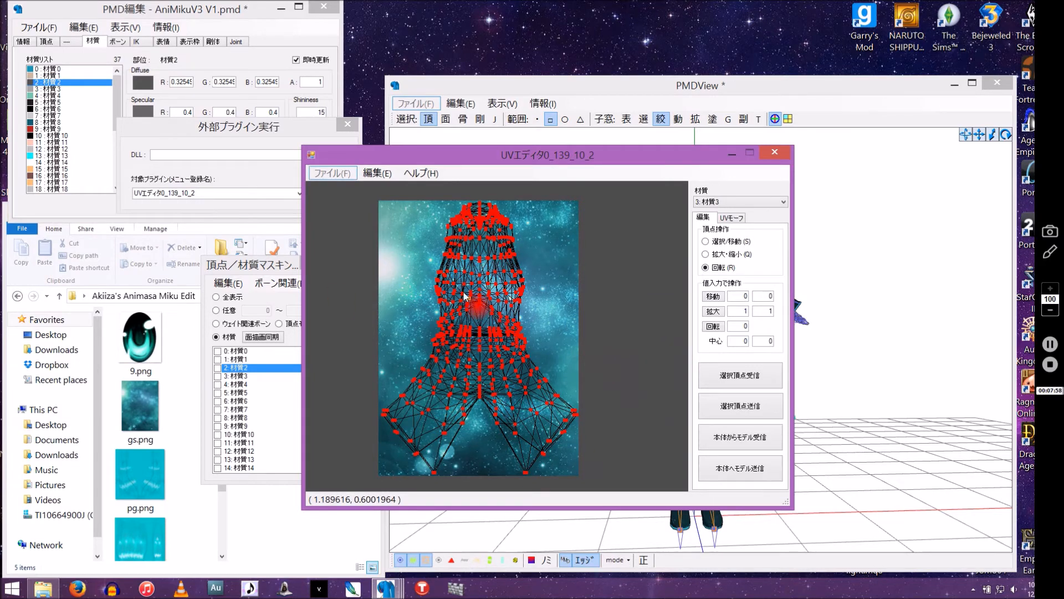
mouse_move(478, 303)
left_mouse_down()
mouse_move(525, 297)
mouse_move(468, 256)
mouse_move(532, 310)
mouse_move(499, 360)
mouse_move(443, 300)
mouse_move(465, 250)
mouse_move(493, 312)
mouse_move(483, 286)
left_mouse_up()
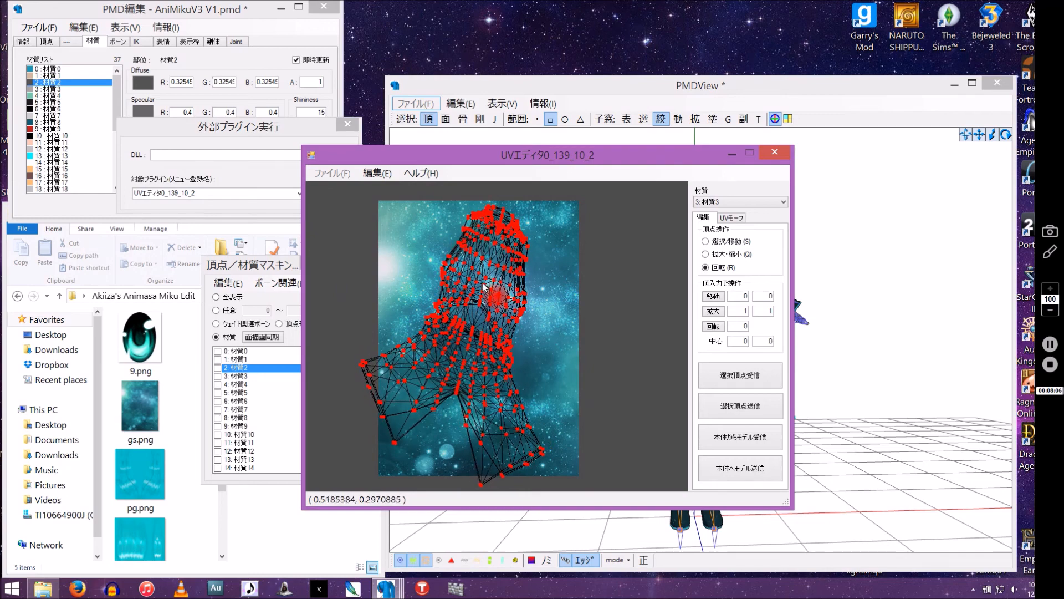
left_click(368, 173)
left_click(395, 188)
left_click(550, 387)
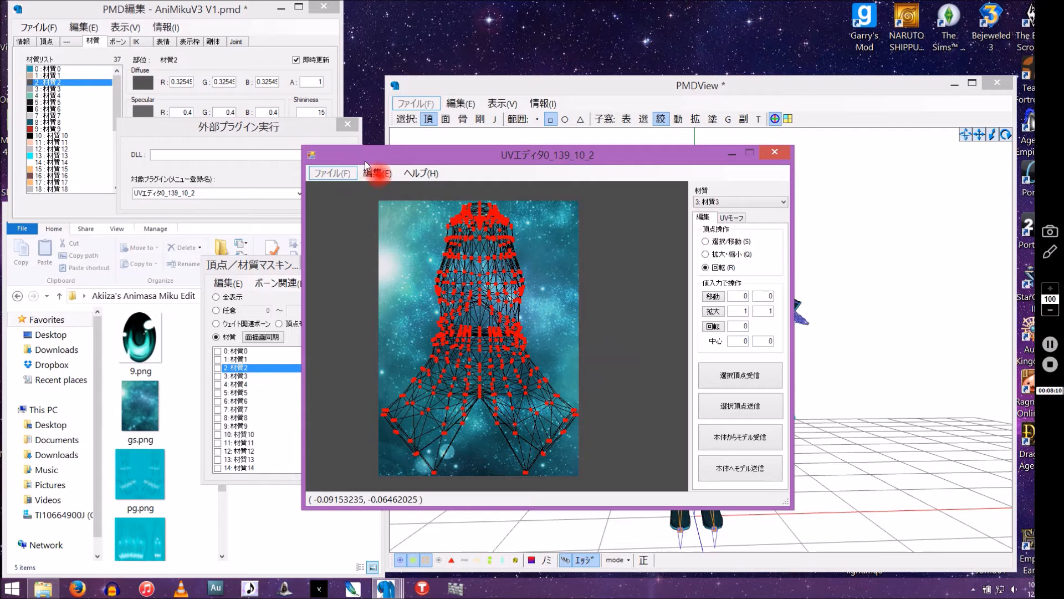
left_click(376, 173)
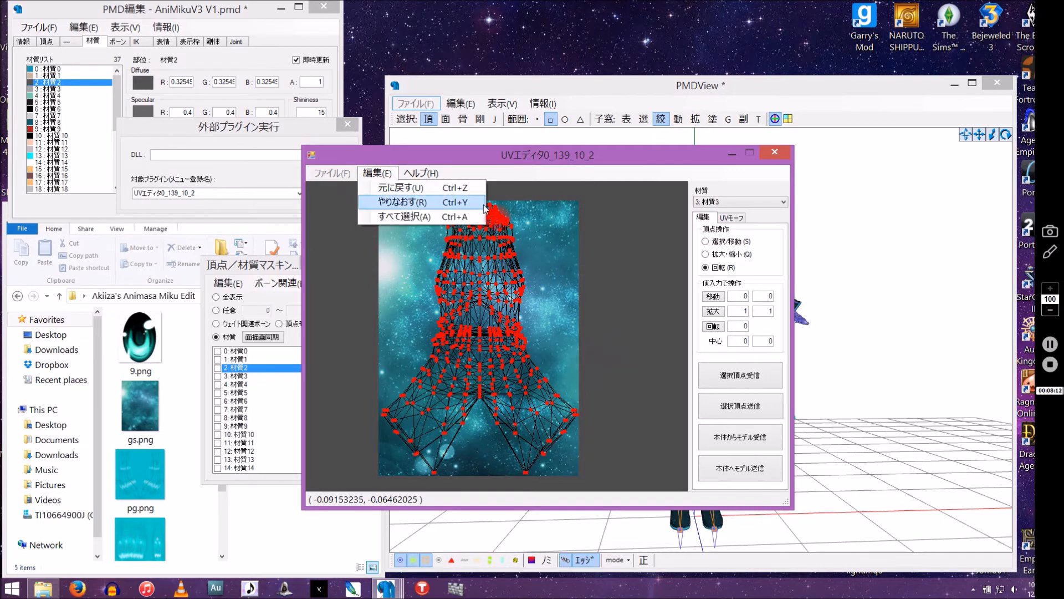
left_click(633, 159)
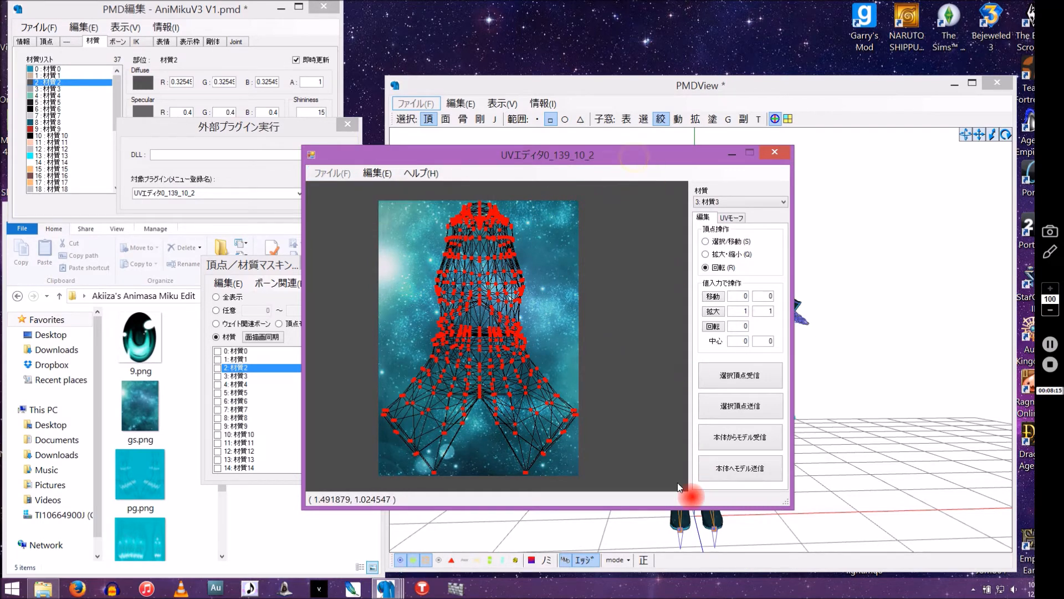
- Move the UV editor window away from the 3D view to uncover the Miku model
left_click_drag(579, 165, 312, 121)
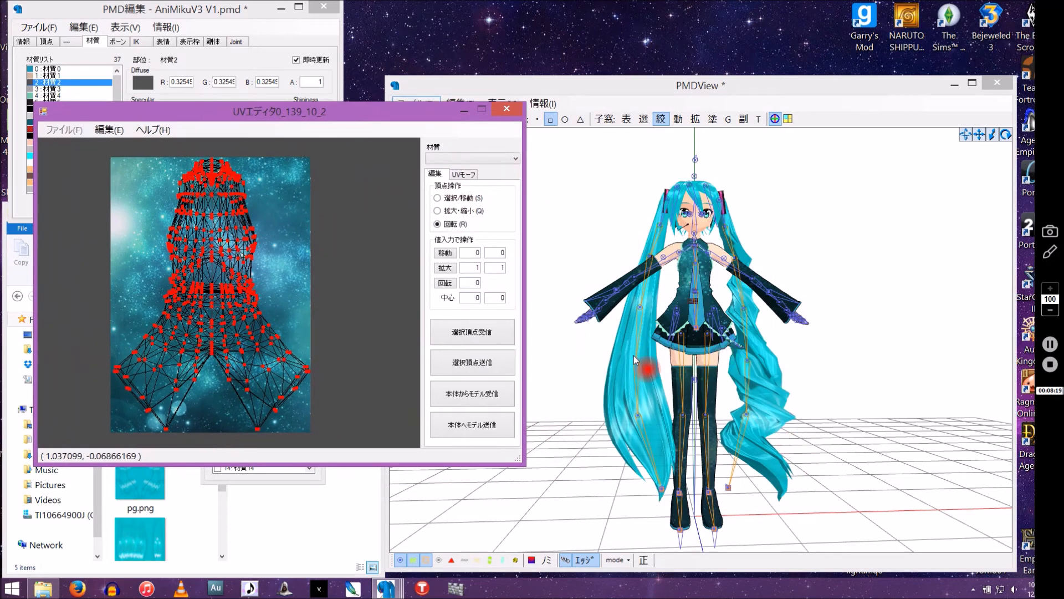
- Hide the vertex and bone display in the 3D view so the textured outfit is unobstructed
left_click(707, 337)
scroll(726, 368, "up", 6)
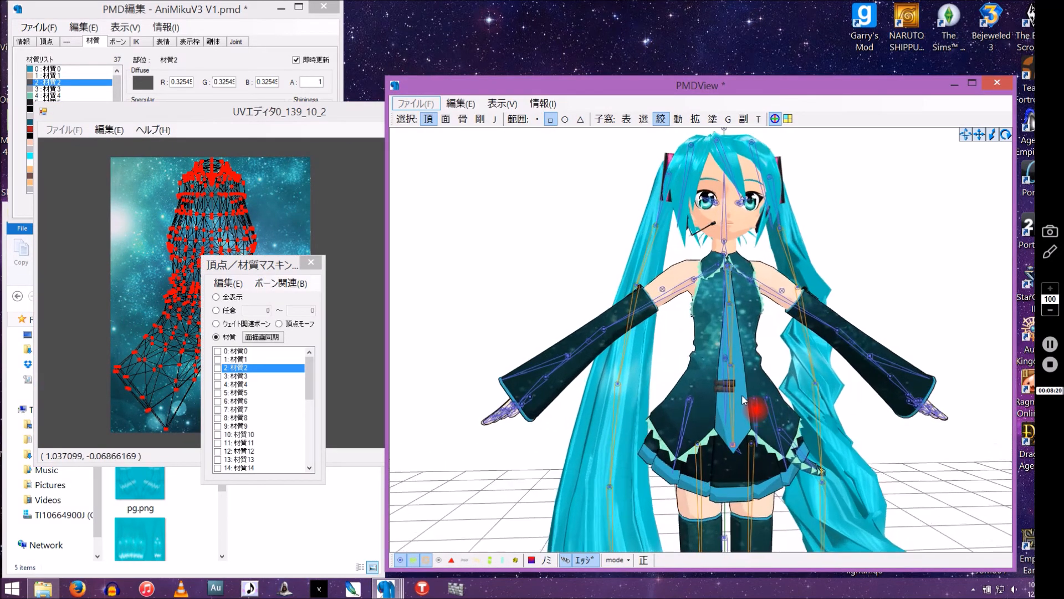
left_click(289, 114)
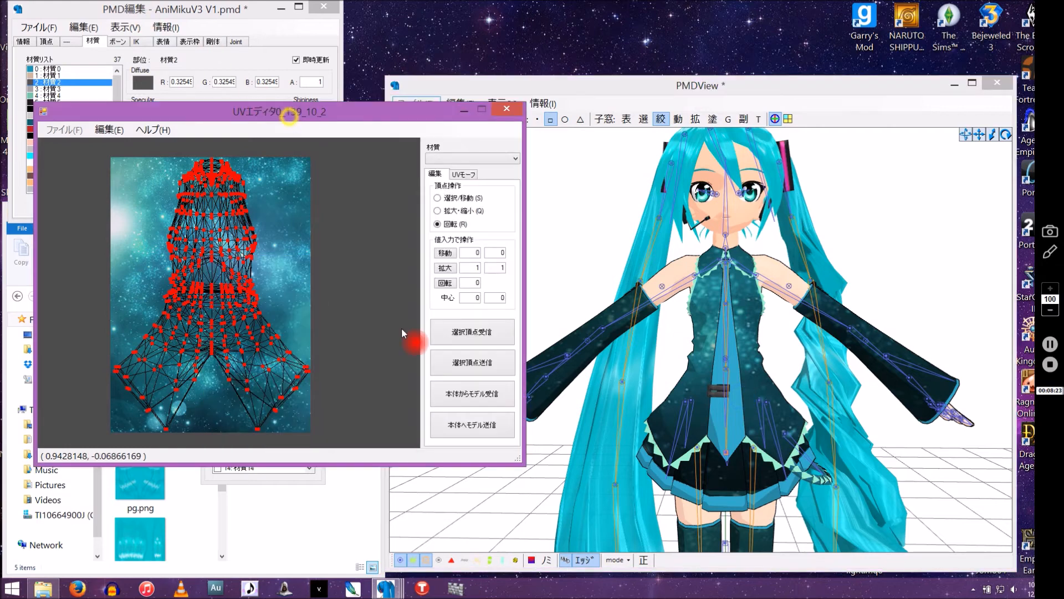
left_click(413, 559)
left_click(425, 560)
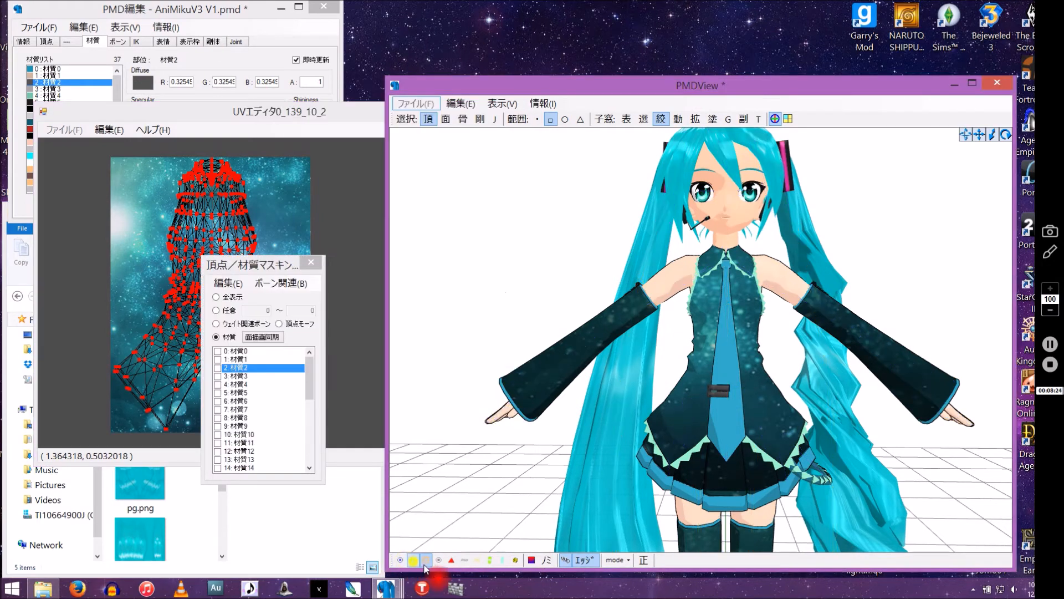
- Send the edited UV layout from the UV editor to the model and check the dress texture
left_click(258, 116)
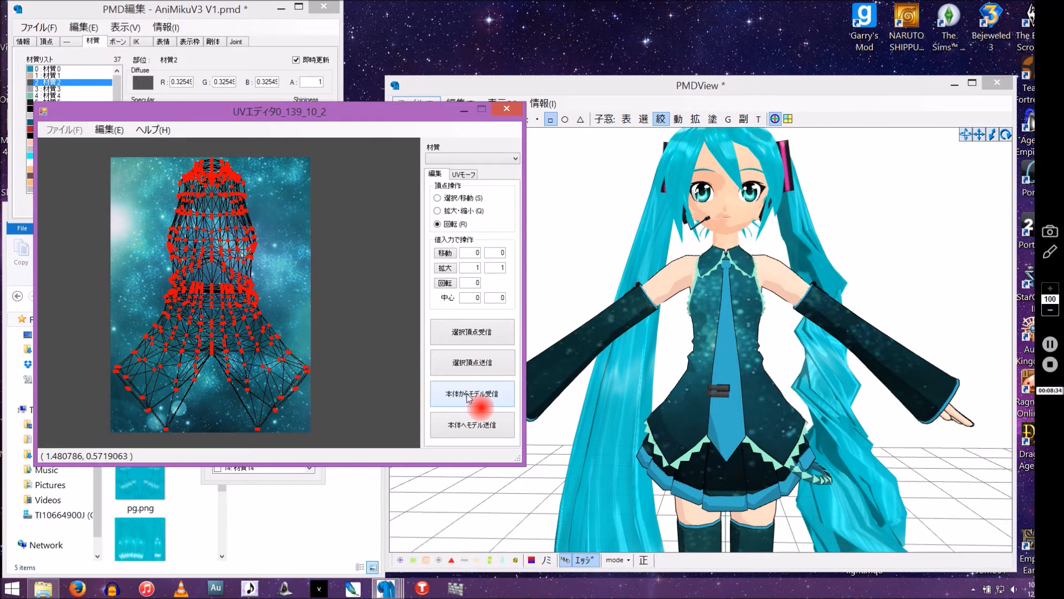
left_click(469, 428)
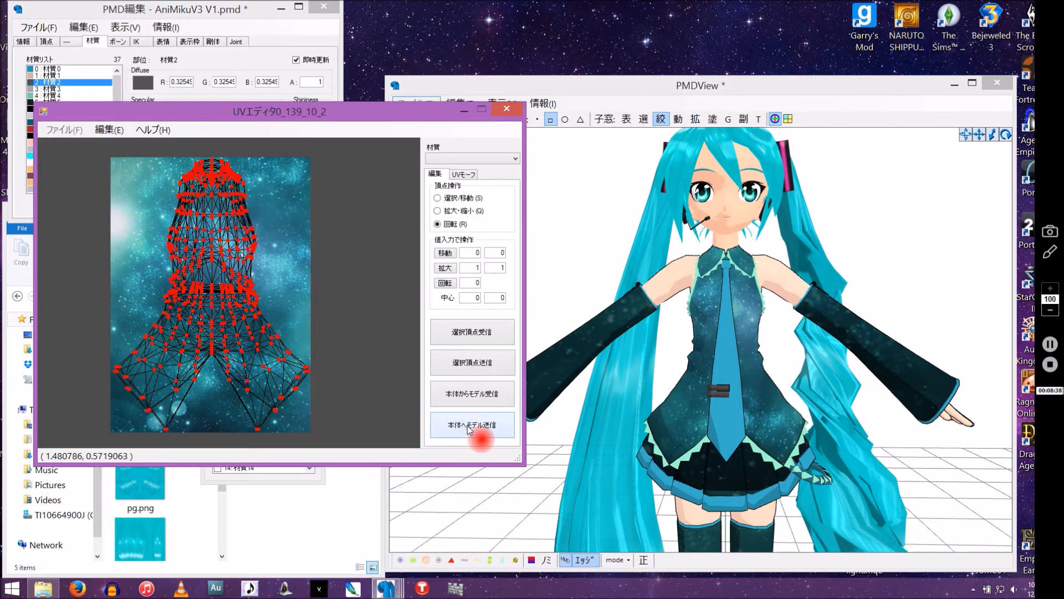
mouse_move(746, 412)
right_mouse_down()
mouse_move(600, 418)
mouse_move(527, 397)
mouse_move(547, 415)
mouse_move(613, 418)
mouse_move(611, 402)
mouse_move(666, 354)
right_mouse_up()
middle_click_drag(666, 354, 664, 391)
scroll(663, 391, "down", 1)
- Switch the UV editor to material 2: 材質2 to show its UV mesh on the texture
left_click(336, 162)
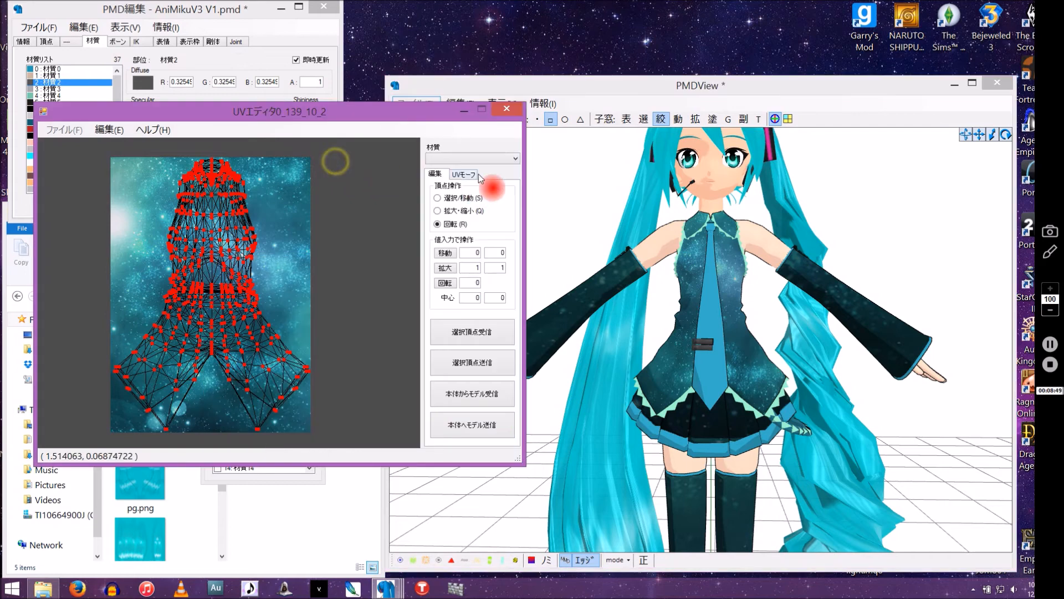
left_click(507, 159)
left_click(484, 190)
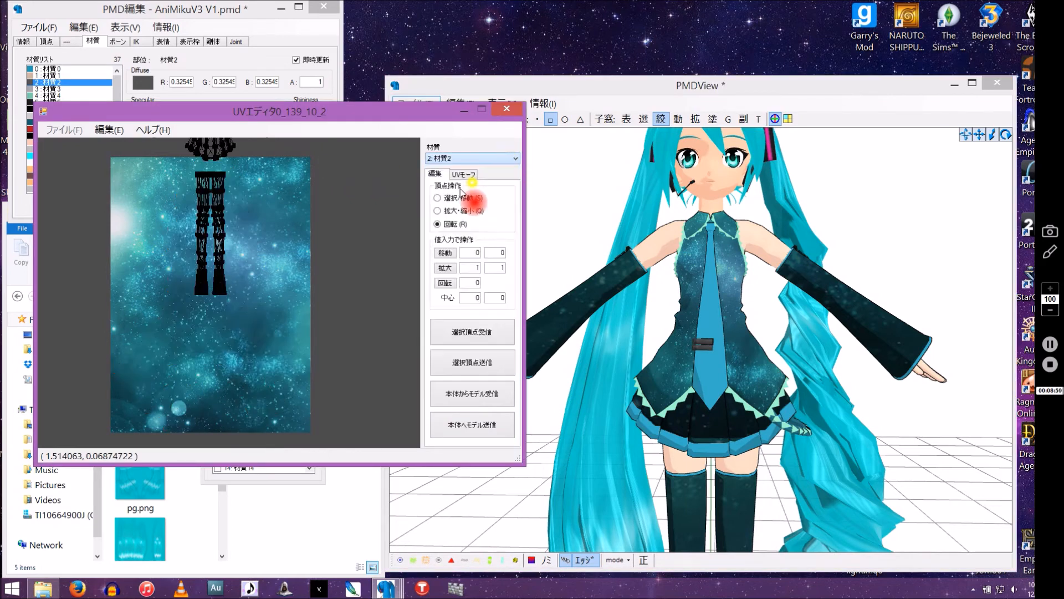
scroll(260, 205, "up", 1)
scroll(271, 193, "down", 1)
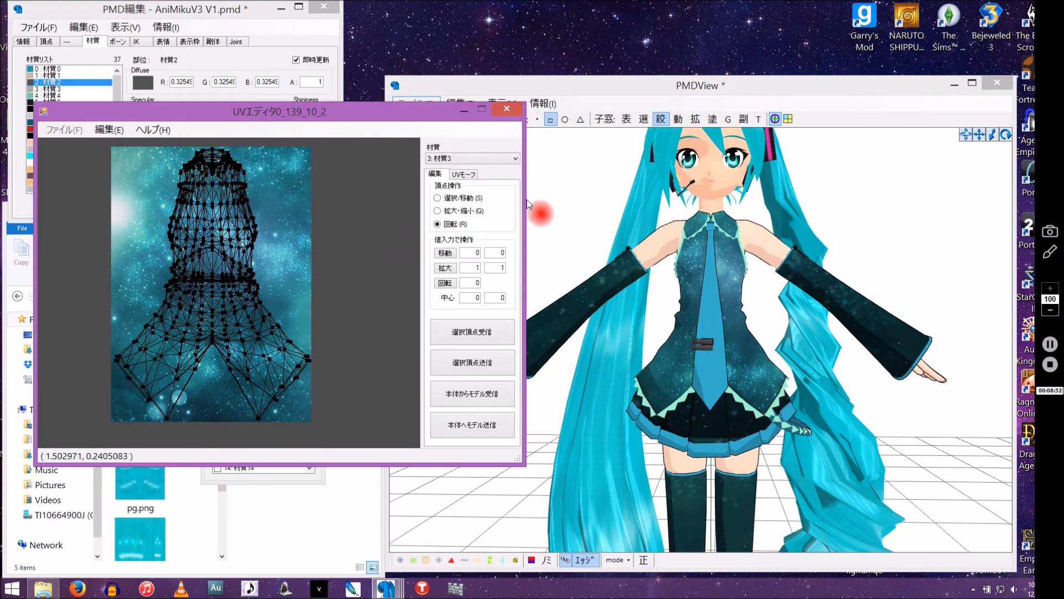
left_click(504, 159)
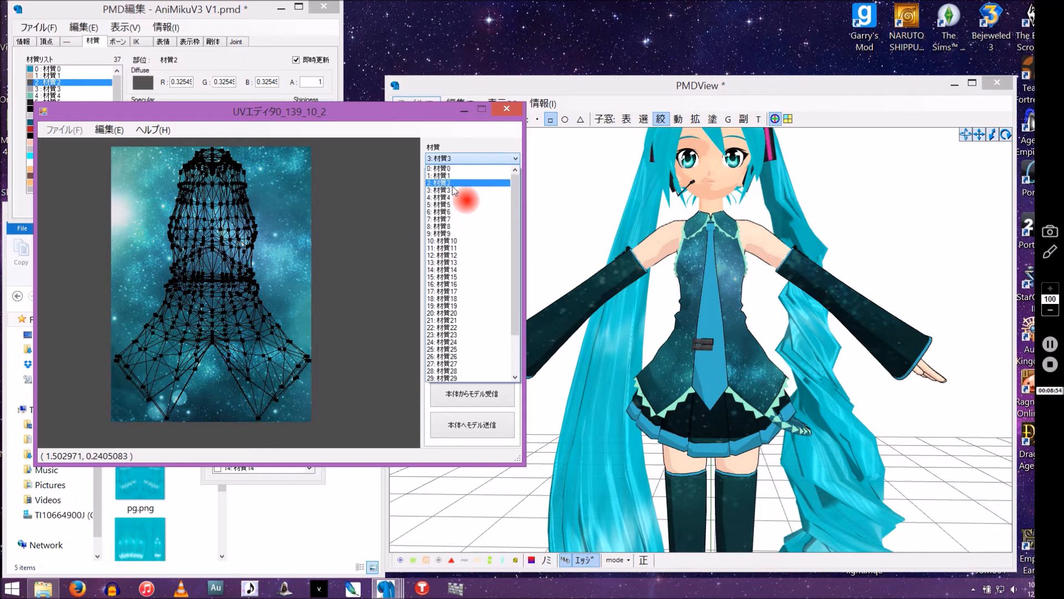
left_click(455, 182)
scroll(382, 181, "down", 1)
scroll(412, 258, "down", 1)
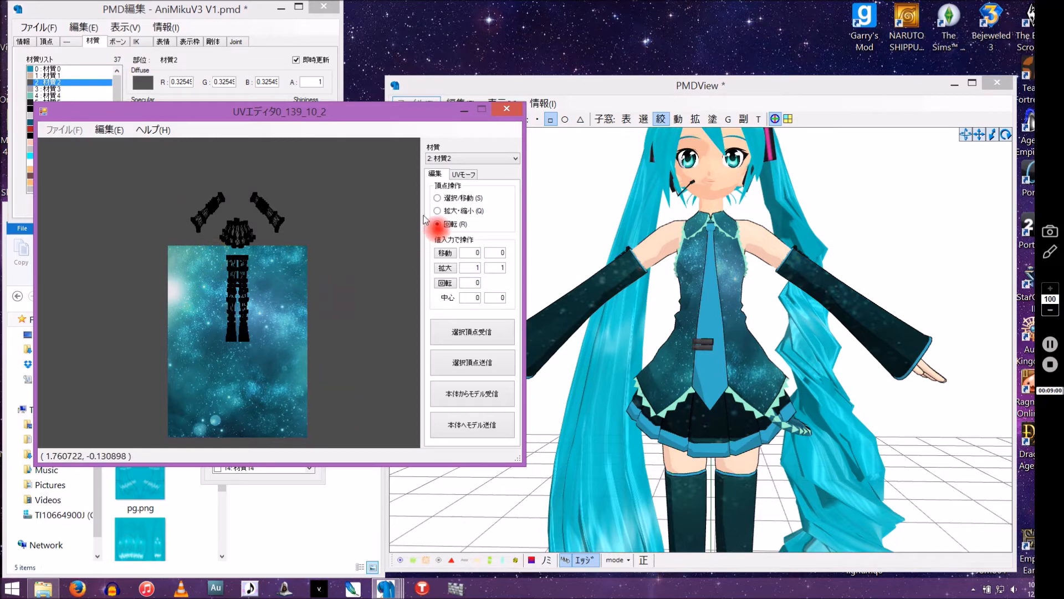
- Select the two leg-shaped UV pieces and move them into the lower-right corner of the texture
left_click_drag(322, 380, 199, 250)
middle_click_drag(238, 305, 240, 284)
scroll(233, 272, "up", 5)
middle_click_drag(232, 244, 167, 120)
left_click_drag(192, 207, 309, 400)
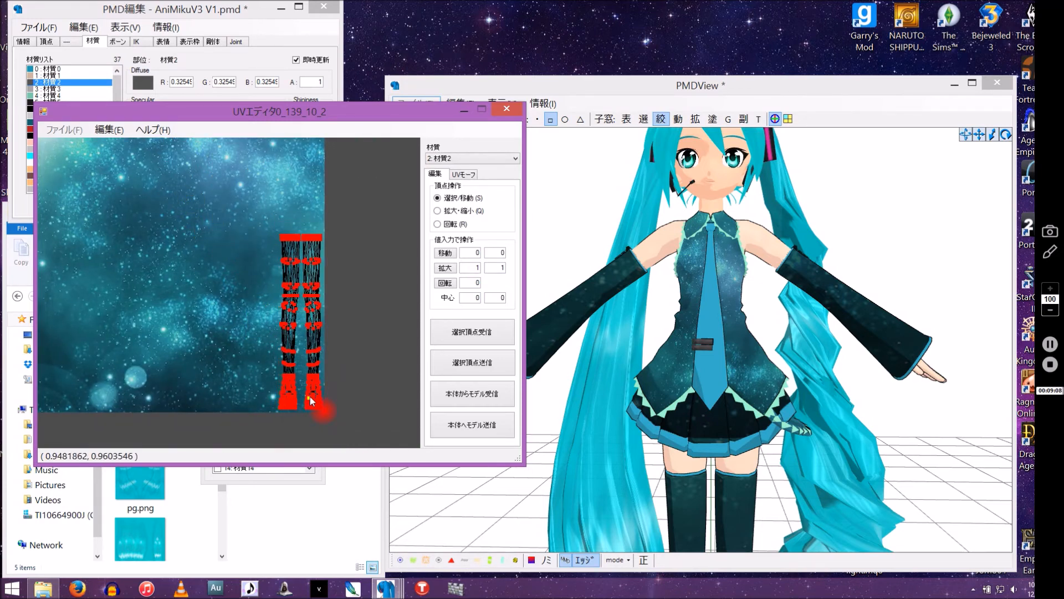
middle_click_drag(314, 274, 347, 360)
scroll(347, 360, "down", 3)
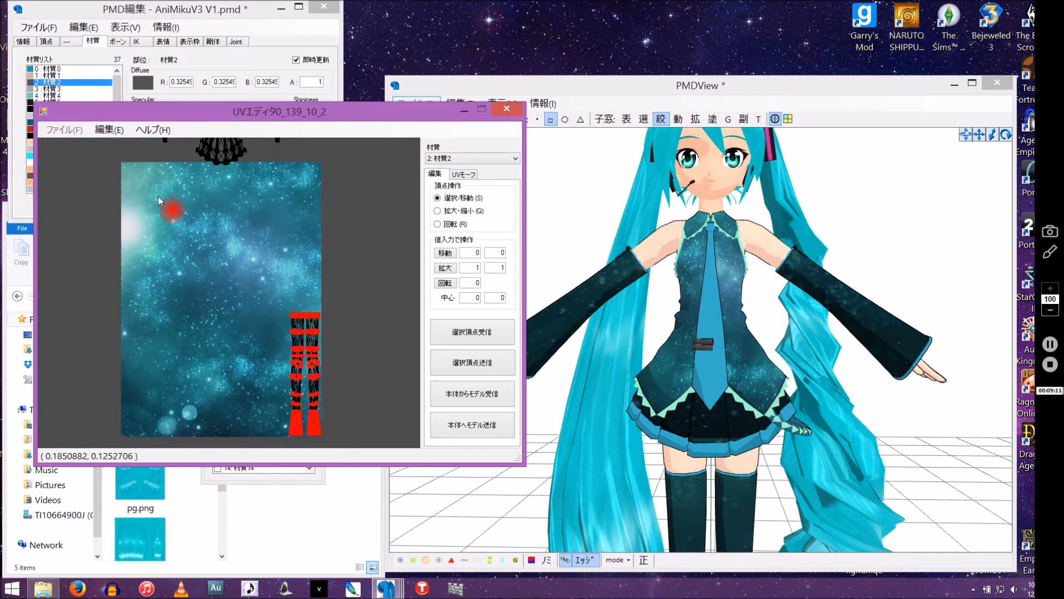
- Select the fan-shaped skirt UV piece above the texture and move it to the texture's lower middle, then clear the selection
middle_click_drag(158, 197, 175, 294)
left_click(171, 195)
left_click_drag(206, 218, 270, 280)
middle_click_drag(271, 280, 235, 172)
left_click_drag(236, 178, 222, 380)
middle_click_drag(222, 379, 225, 322)
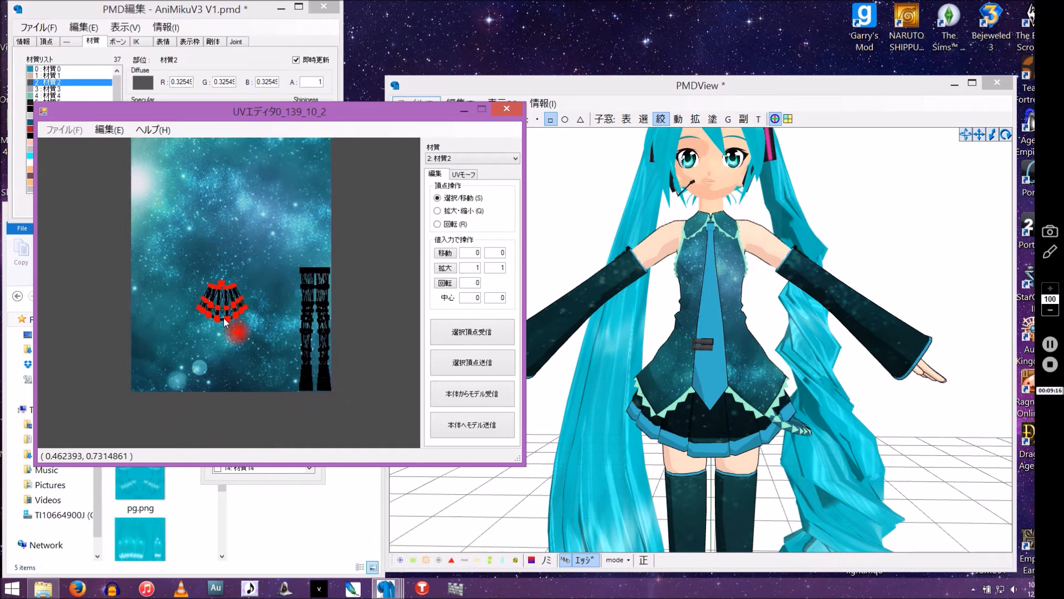
left_click_drag(218, 320, 227, 348)
left_click(212, 217)
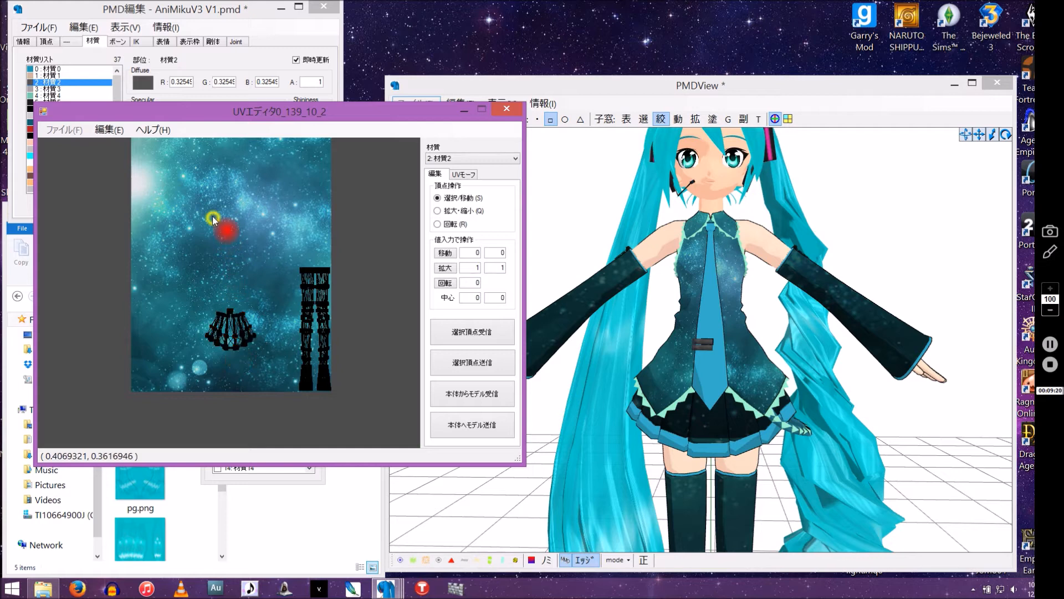
- Move the left-hand sleeve UV piece onto the texture and rotate it parallel to the other sleeve piece
scroll(213, 218, "down", 1)
middle_click_drag(213, 217, 233, 264)
middle_click_drag(205, 189, 216, 262)
left_click_drag(161, 161, 252, 250)
left_click_drag(230, 207, 370, 279)
left_click(437, 224)
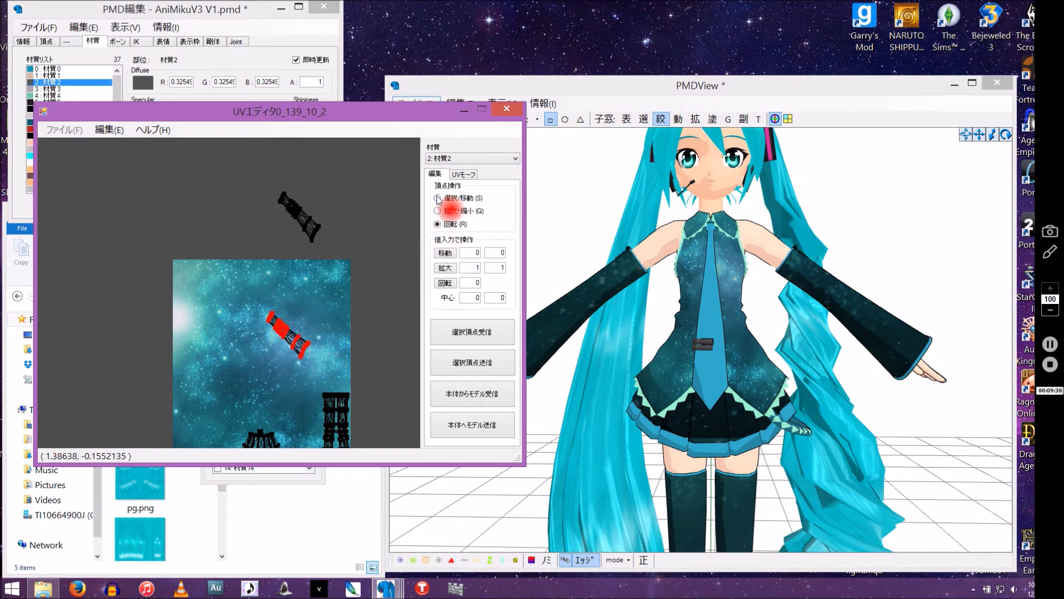
- Move the remaining sleeve UV piece over the one already on the texture and send the UV layout to the model
left_click_drag(235, 165, 379, 311)
left_click_drag(295, 218, 269, 334)
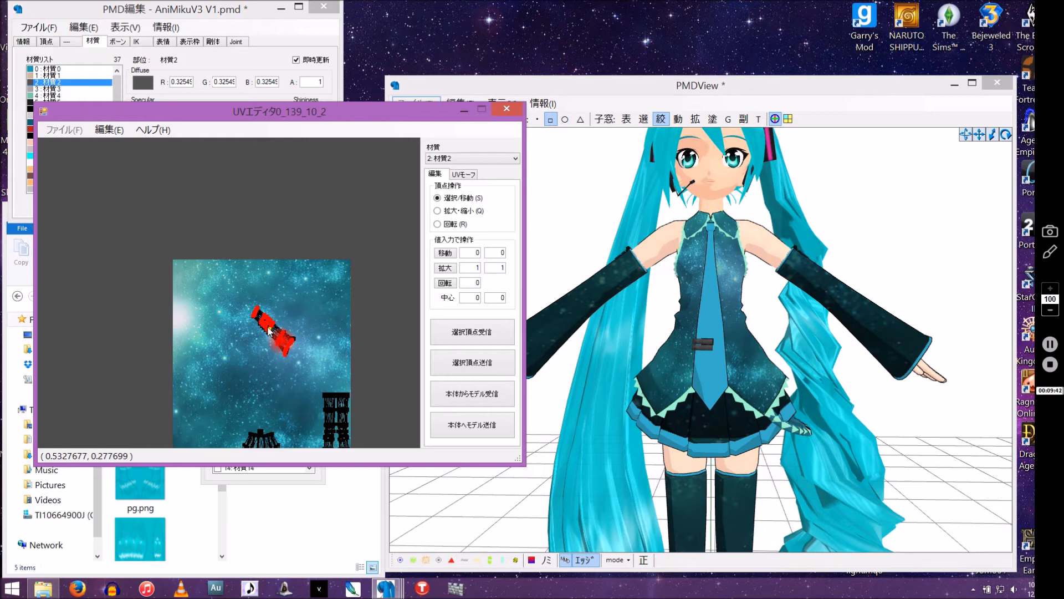
scroll(314, 327, "down", 3)
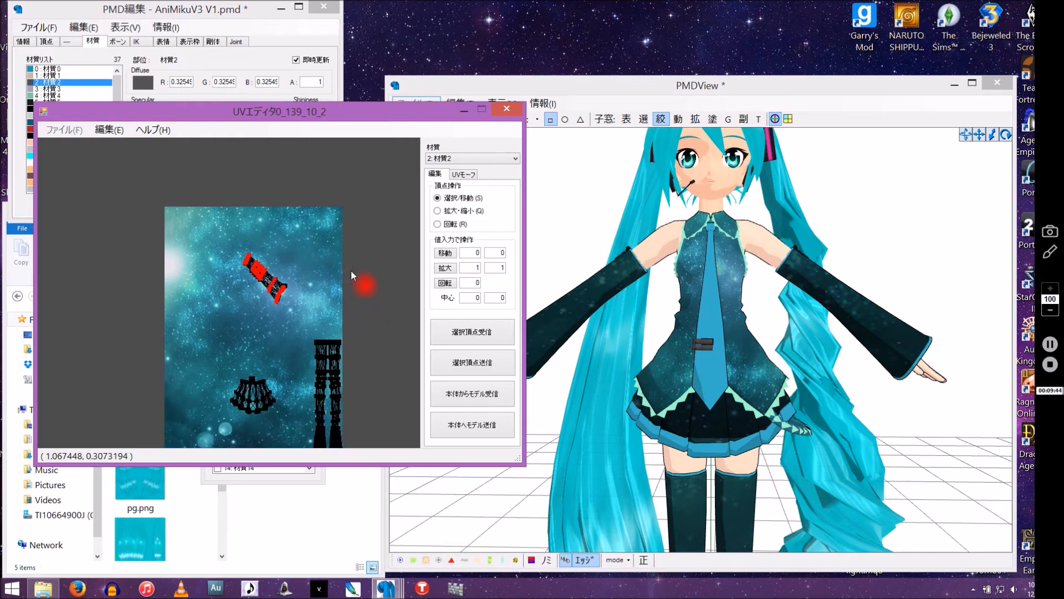
left_click(476, 427)
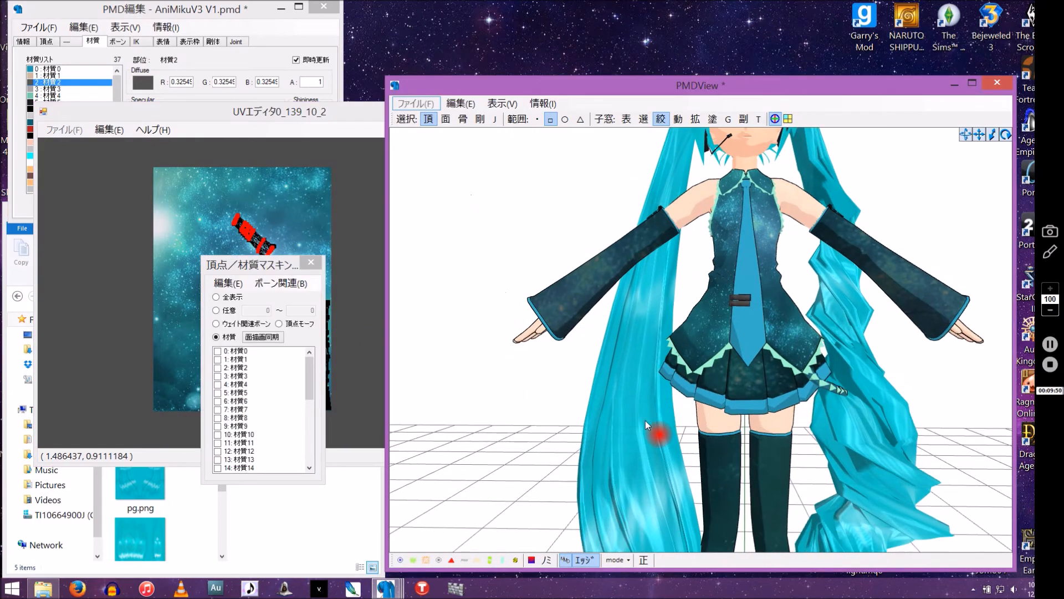
- Enlarge the overlapping sleeve UV pieces and reposition them across the upper half of the texture
right_click_drag(659, 416, 526, 388)
left_click(101, 218)
left_click_drag(197, 202, 413, 189)
left_click(438, 211)
left_click(437, 198)
left_click_drag(255, 217, 234, 213)
left_click(467, 342)
- Enlarge the skirt UV piece to fill the texture's lower area beside the legs and send the layout to the model
left_click_drag(206, 321, 290, 401)
left_click(438, 211)
left_click_drag(302, 409, 233, 360)
left_click(437, 224)
left_click_drag(233, 357, 232, 362)
left_click(438, 198)
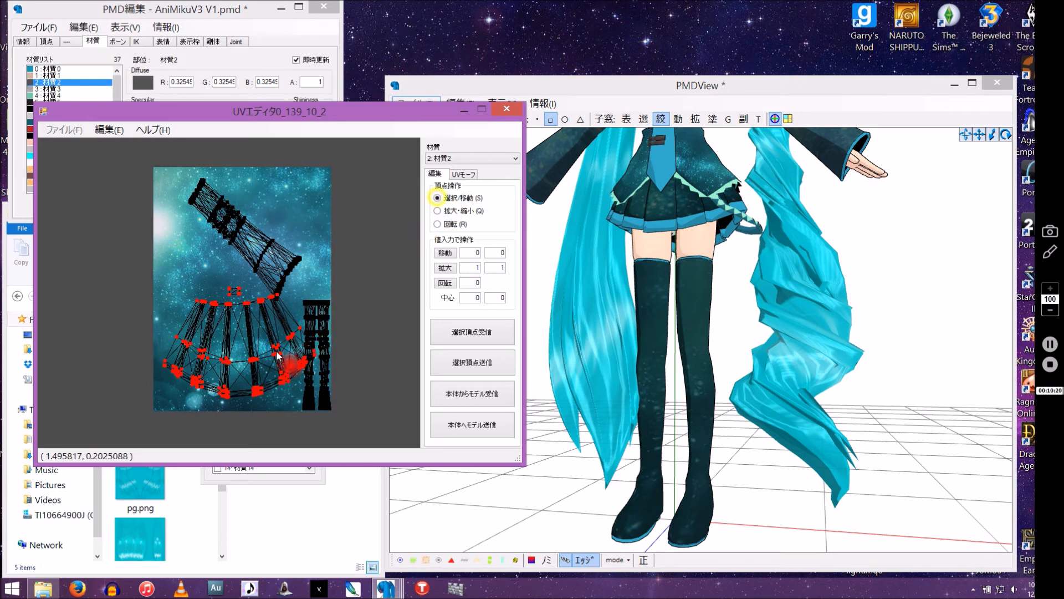
left_click_drag(229, 364, 217, 362)
left_click(479, 427)
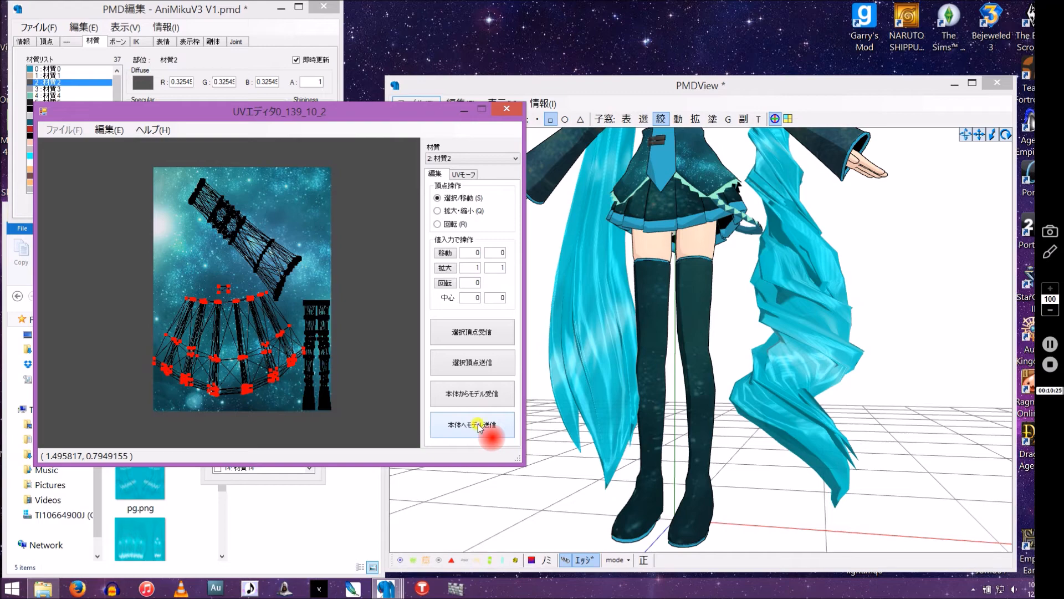
left_click(761, 385)
left_click(660, 324)
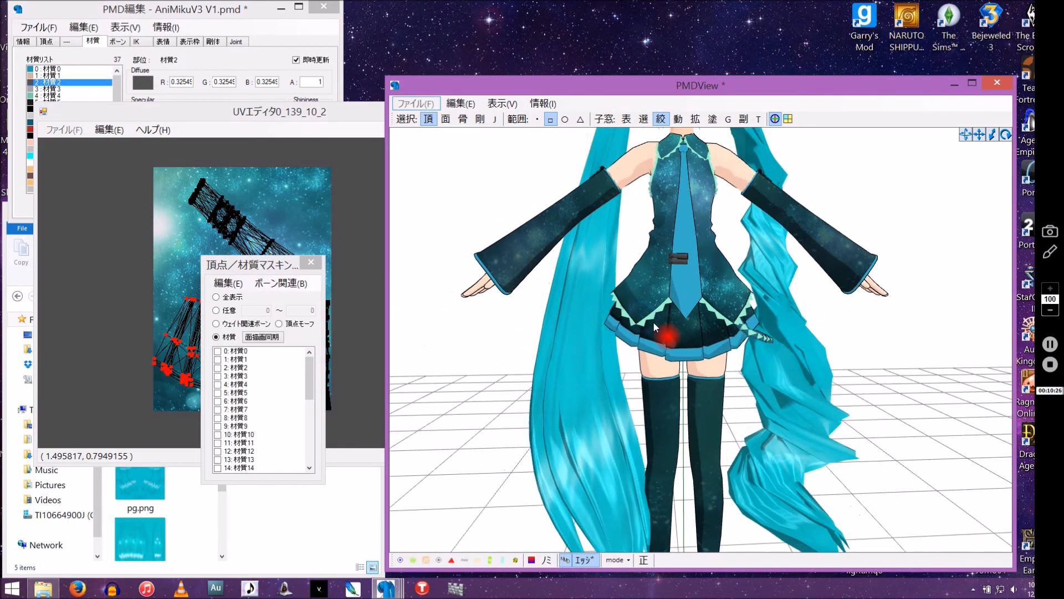
scroll(616, 318, "down", 2)
scroll(600, 321, "down", 3)
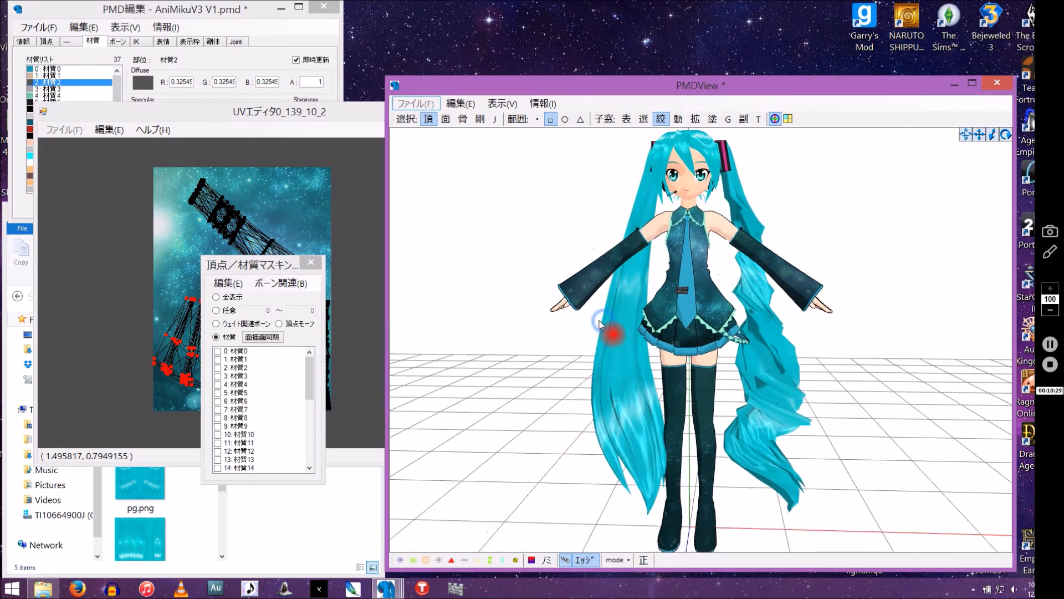
- Darken the Diffuse colour of 材質2 to red 44, green 44, blue 44
left_click(143, 83)
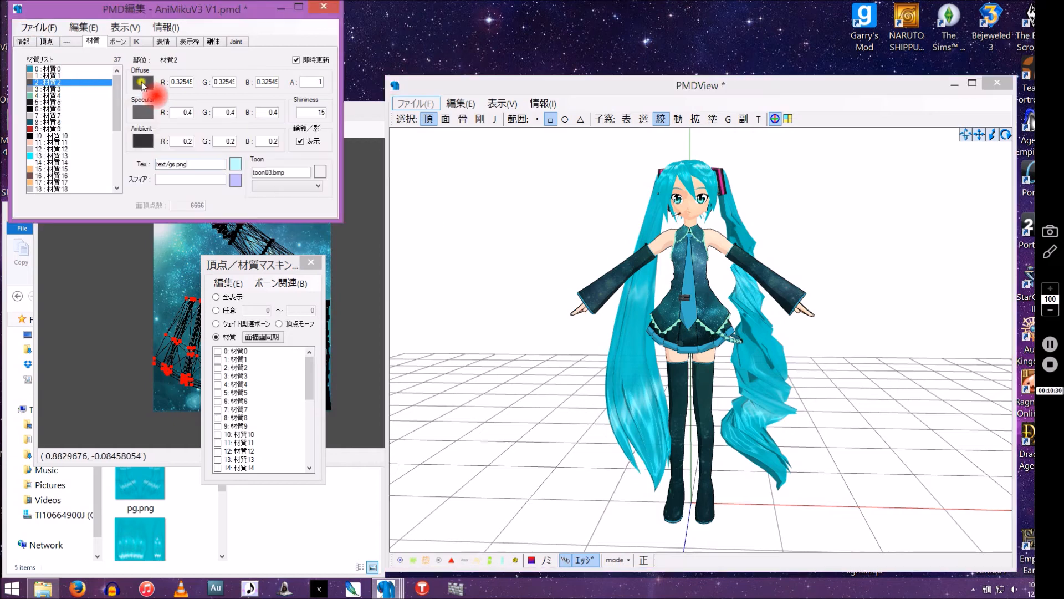
left_click_drag(639, 214, 642, 235)
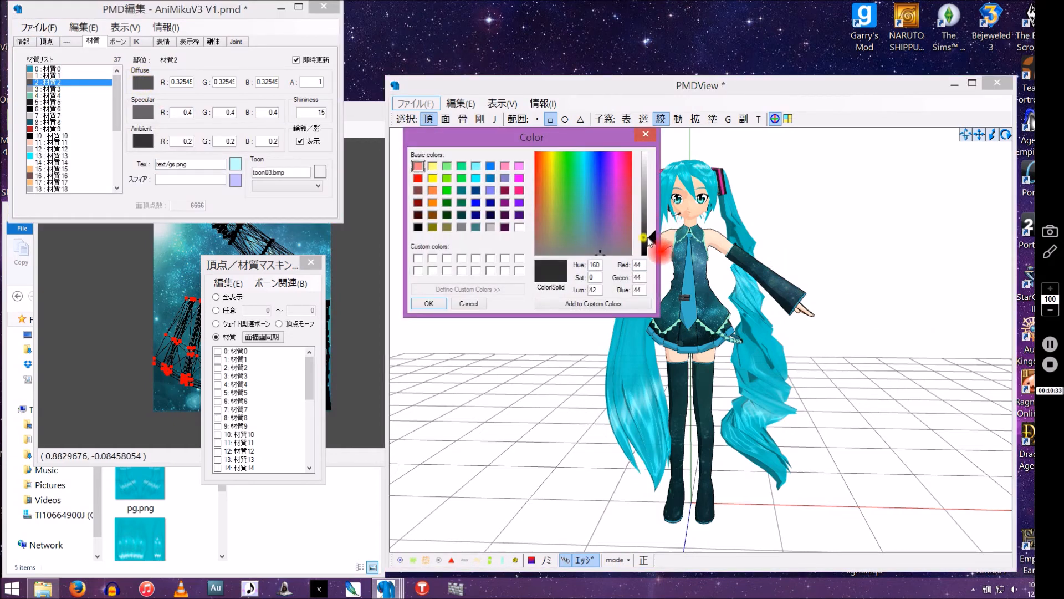
left_click(429, 303)
left_click(697, 419)
right_click_drag(696, 413, 699, 413)
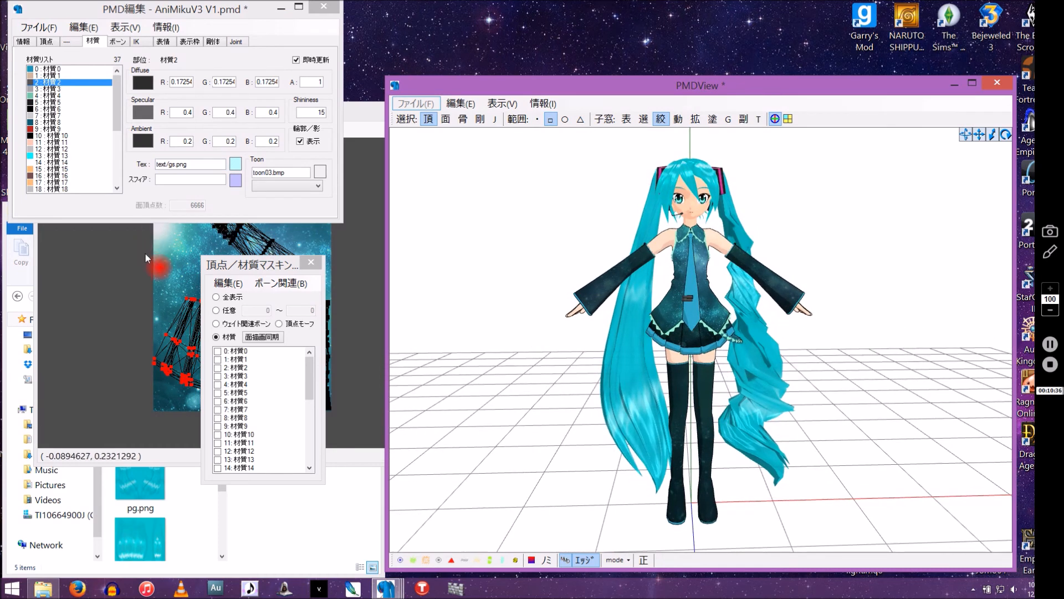
left_click(116, 250)
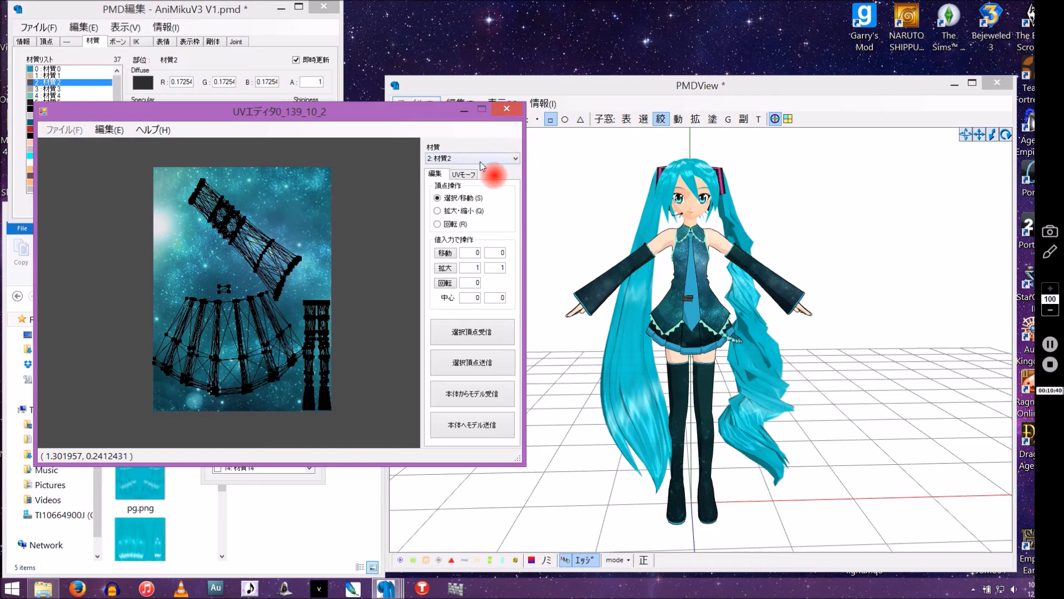
left_click(467, 175)
left_click(436, 174)
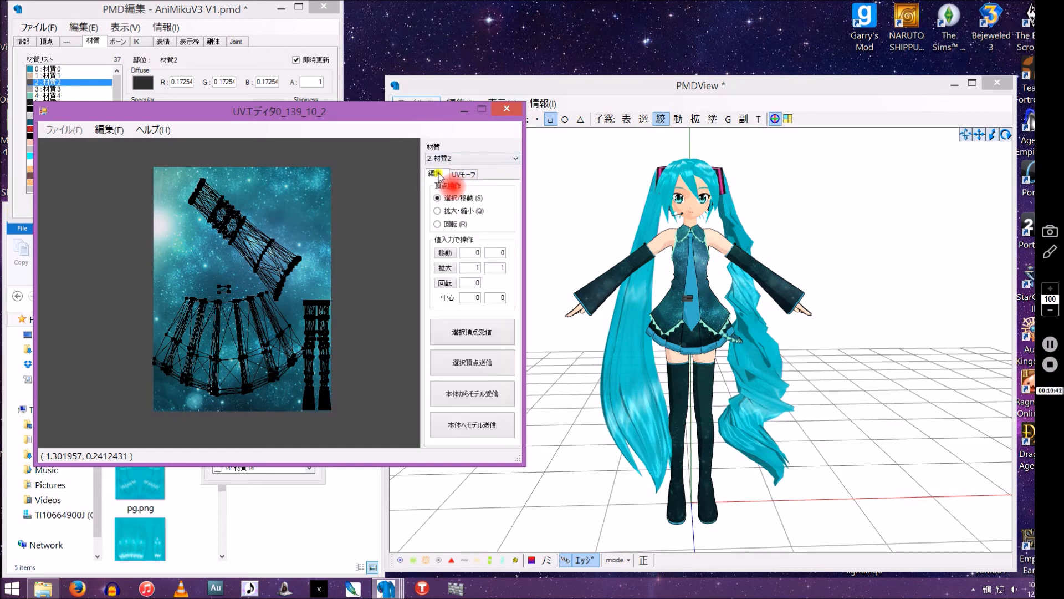
left_click(459, 174)
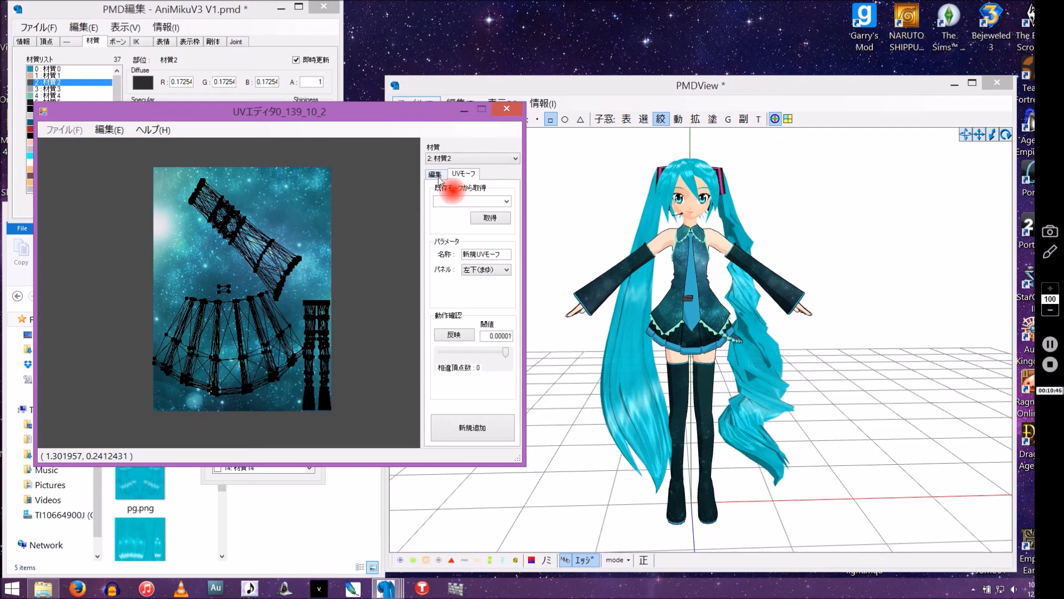
left_click(437, 175)
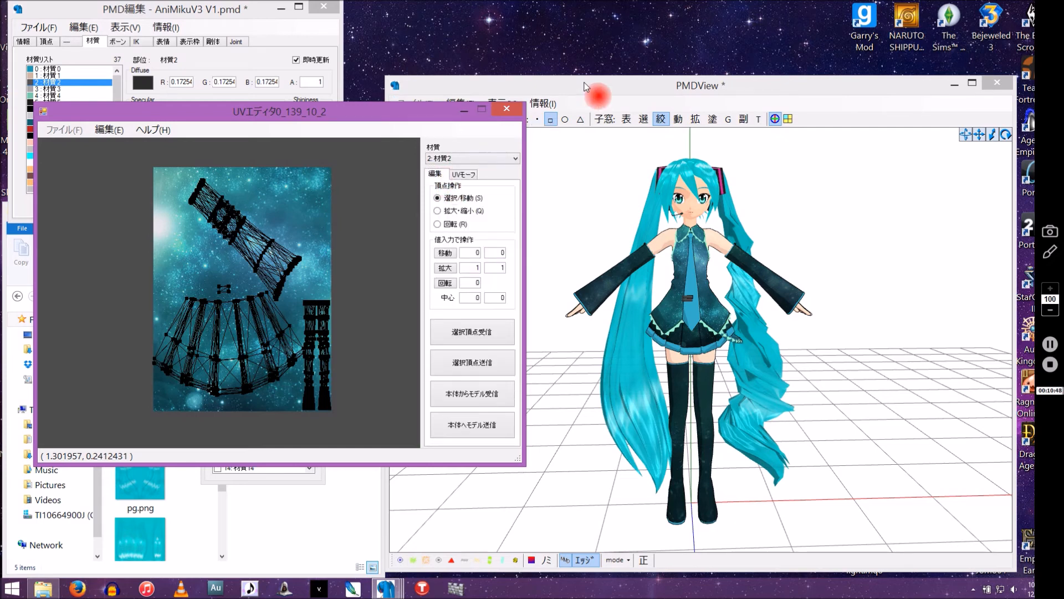
left_click(601, 93)
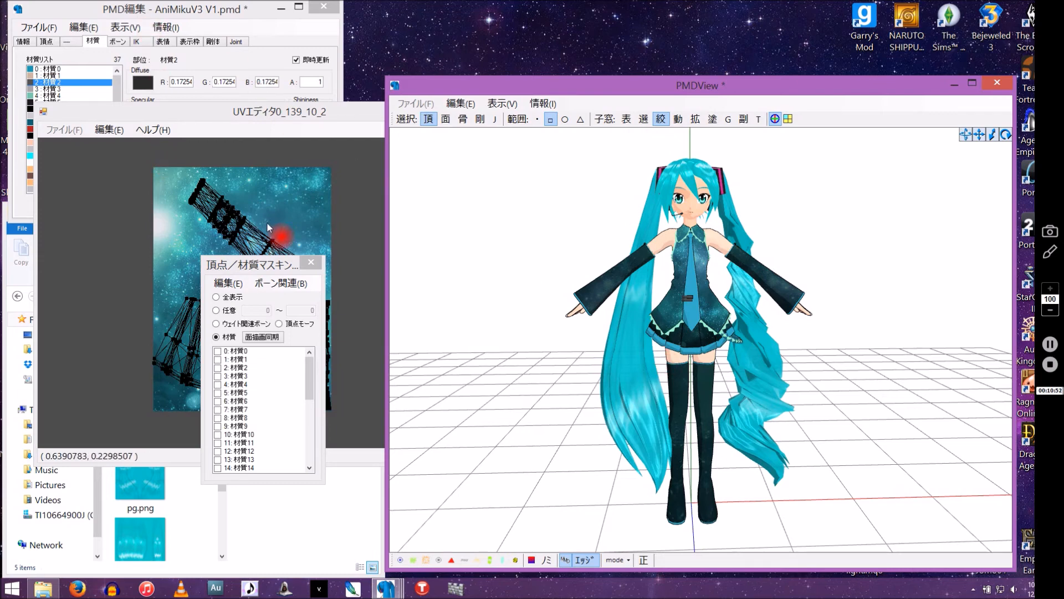
left_click(348, 122)
left_click(469, 161)
left_click(470, 163)
left_click(465, 174)
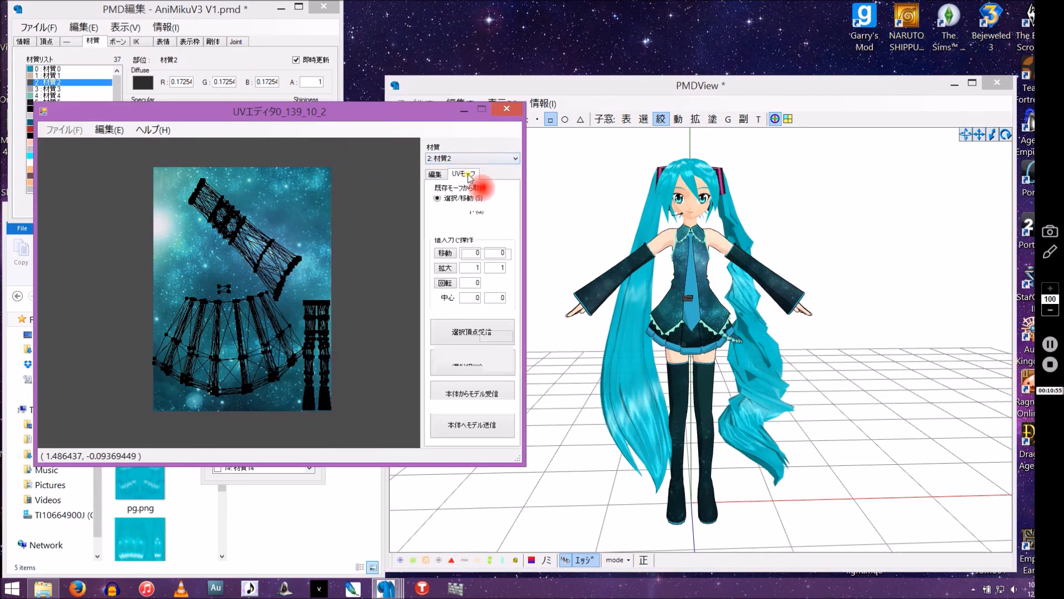
left_click(436, 174)
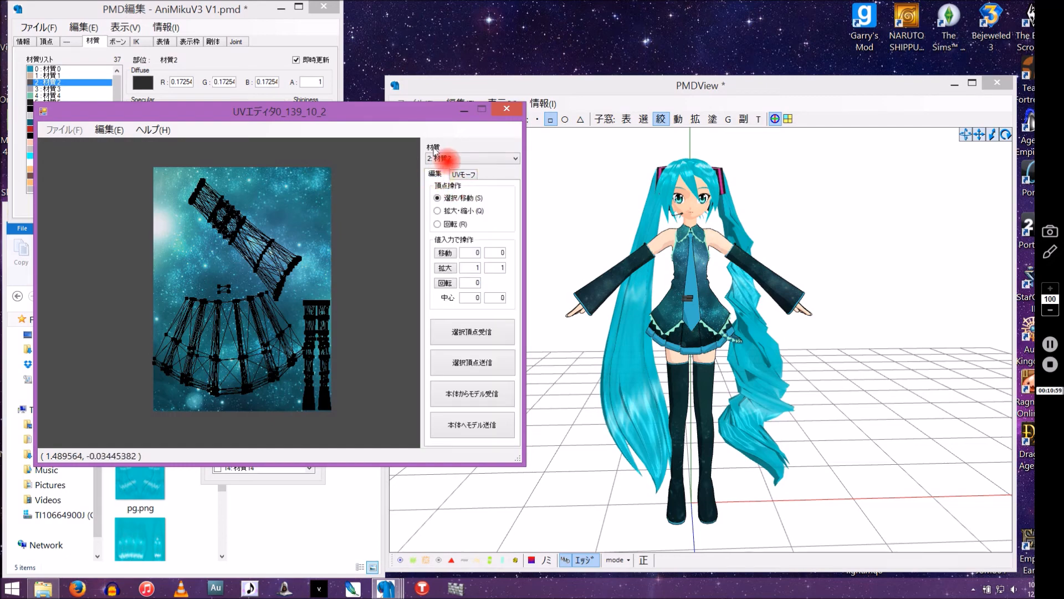
left_click(702, 369)
mouse_move(703, 371)
right_mouse_down()
mouse_move(582, 376)
mouse_move(701, 382)
mouse_move(715, 390)
mouse_move(700, 415)
mouse_move(679, 359)
mouse_move(682, 373)
right_mouse_up()
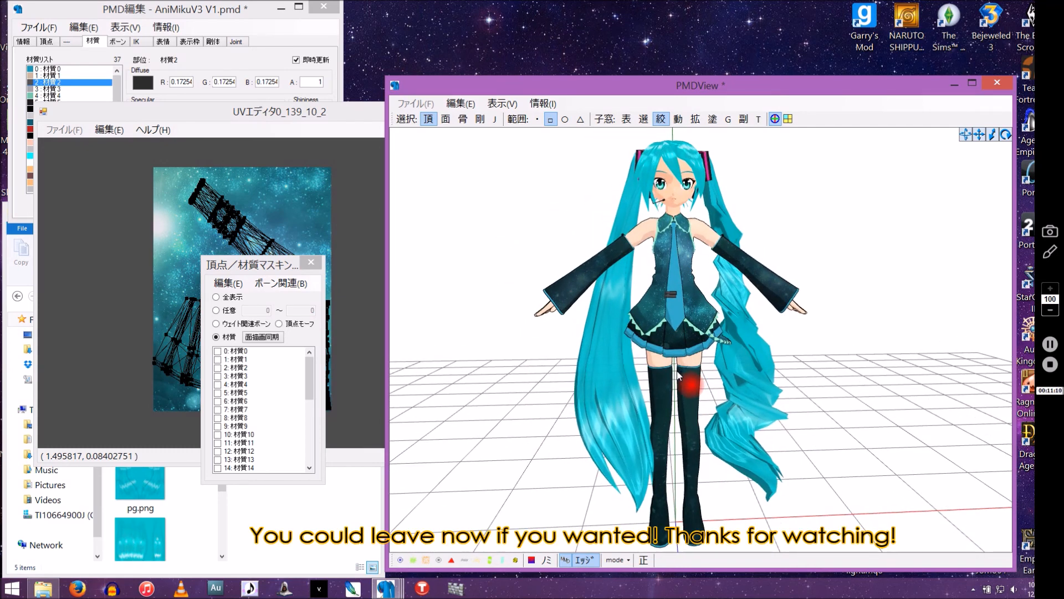